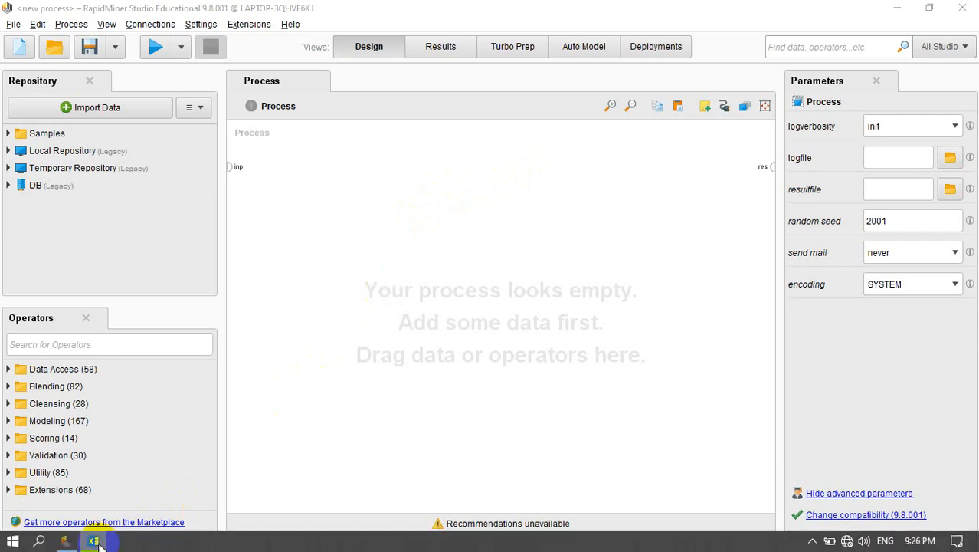
- Switch to Excel and examine the weather table's attribute columns and PLAY column in the percobaan KNN workbook
left_click(94, 541)
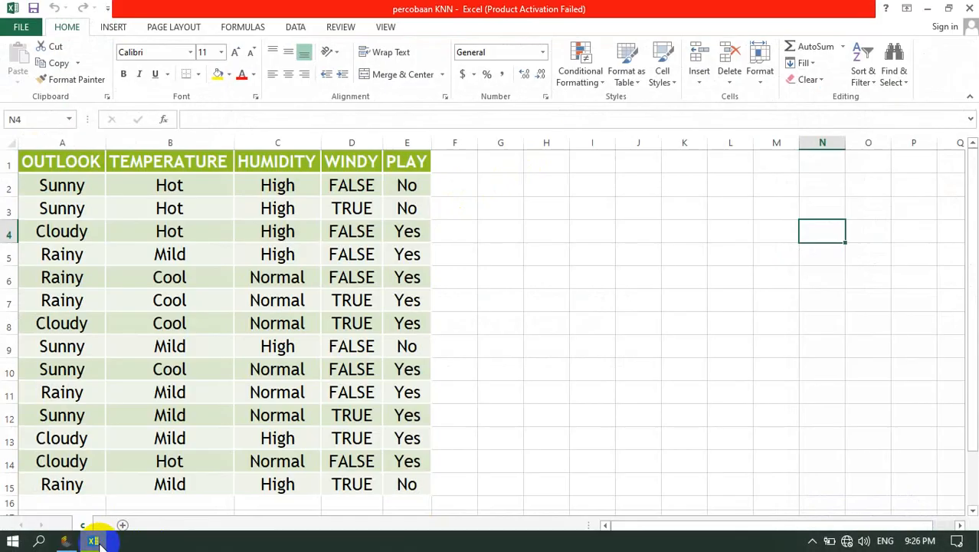
left_click(465, 166)
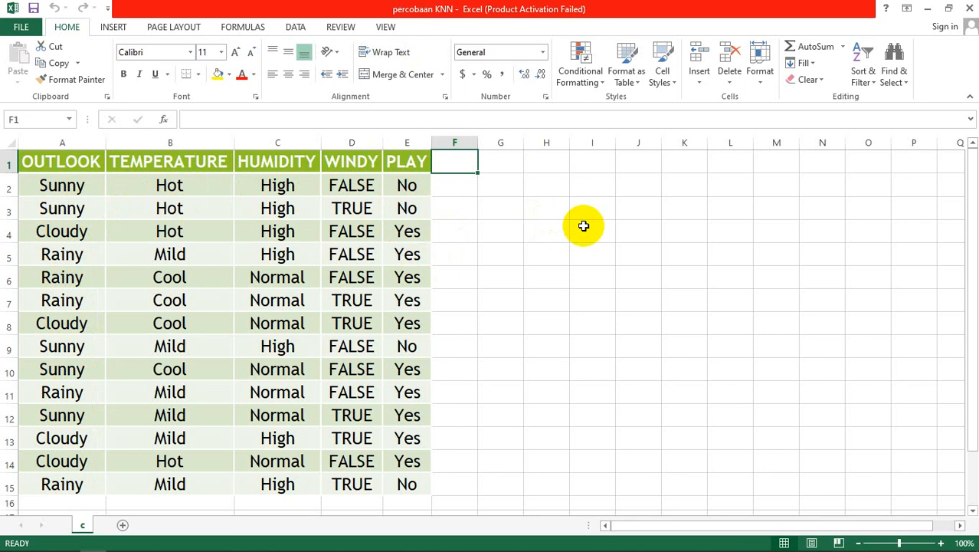
mouse_move(208, 540)
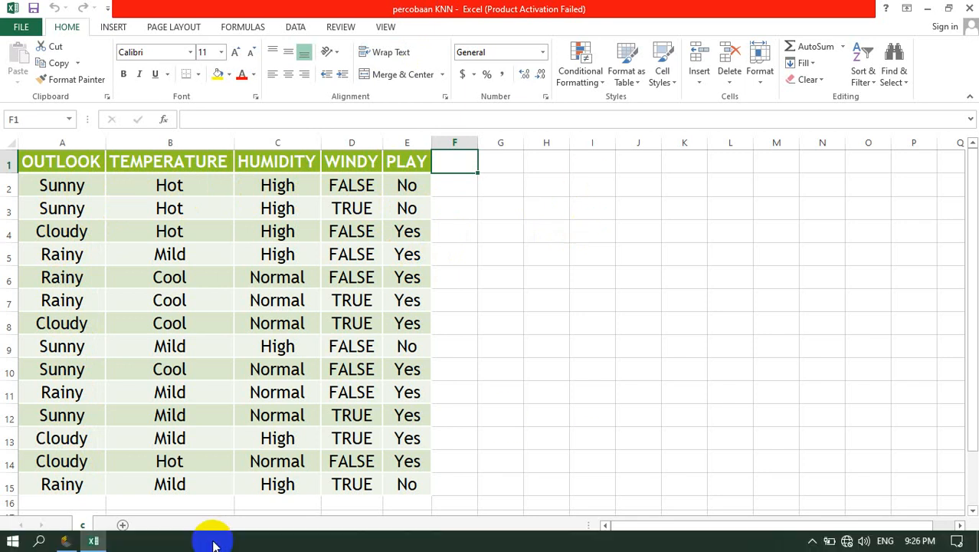
- Switch to RapidMiner Studio and start a data import using percobaan KNN.xlsx from the Desktop as the source file
left_click(65, 540)
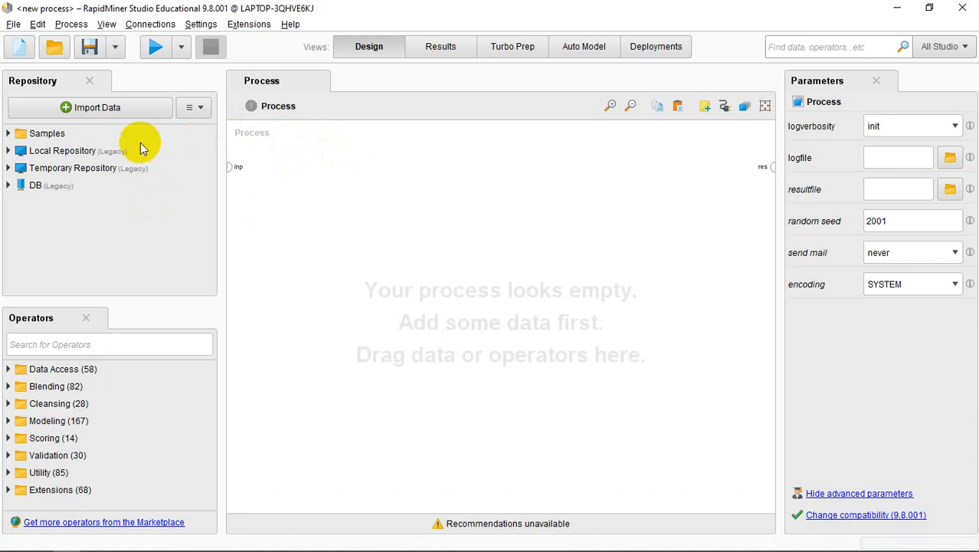
left_click(119, 109)
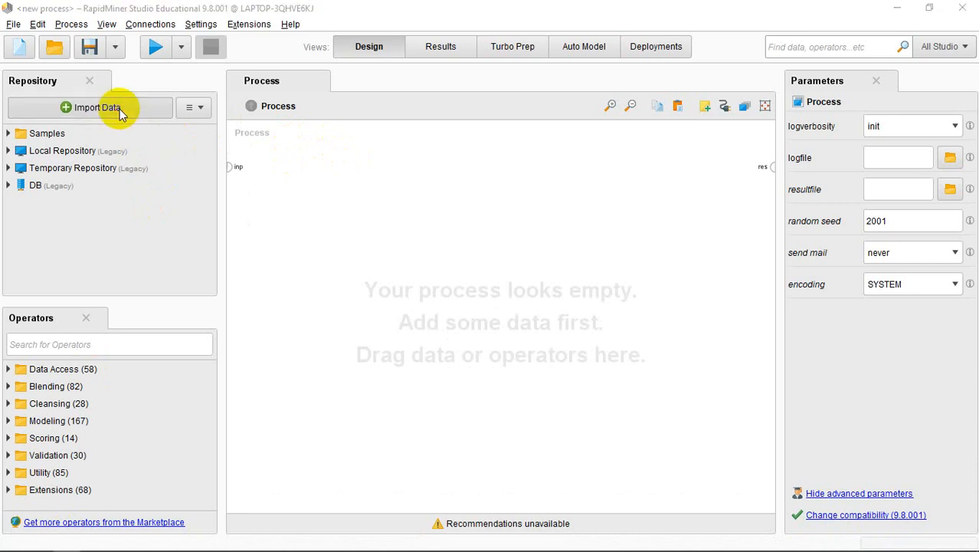
left_click(440, 185)
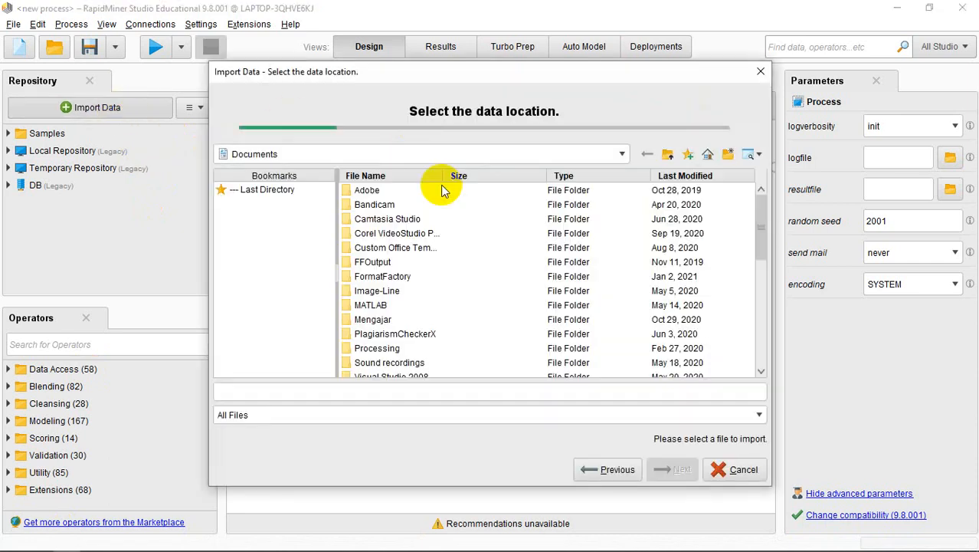
left_click(313, 156)
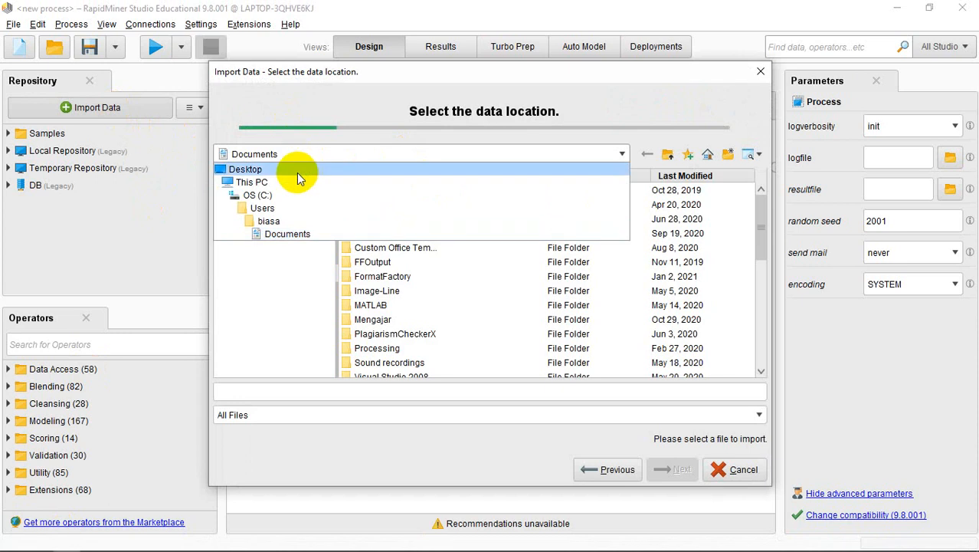
left_click(298, 173)
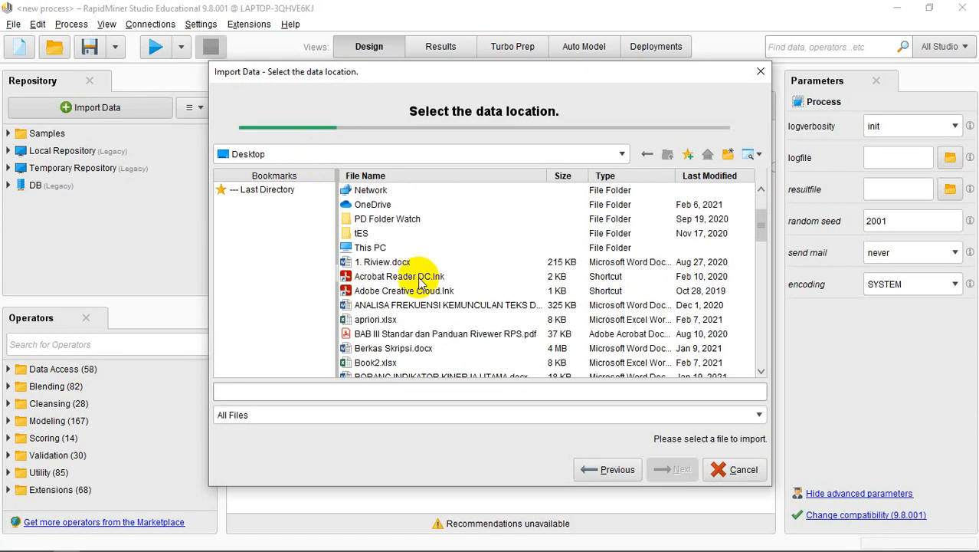
scroll(420, 283, "down", 1)
scroll(420, 295, "down", 2)
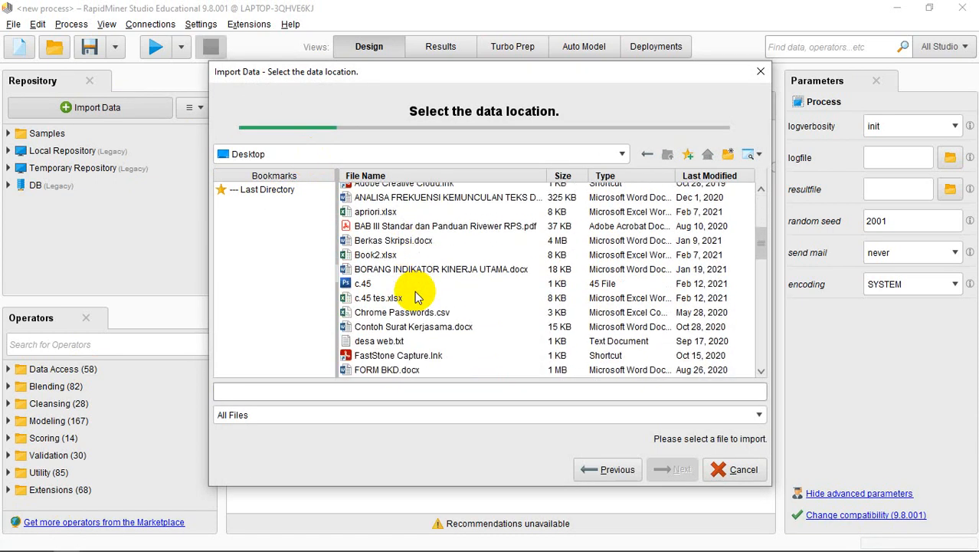
scroll(414, 285, "down", 6)
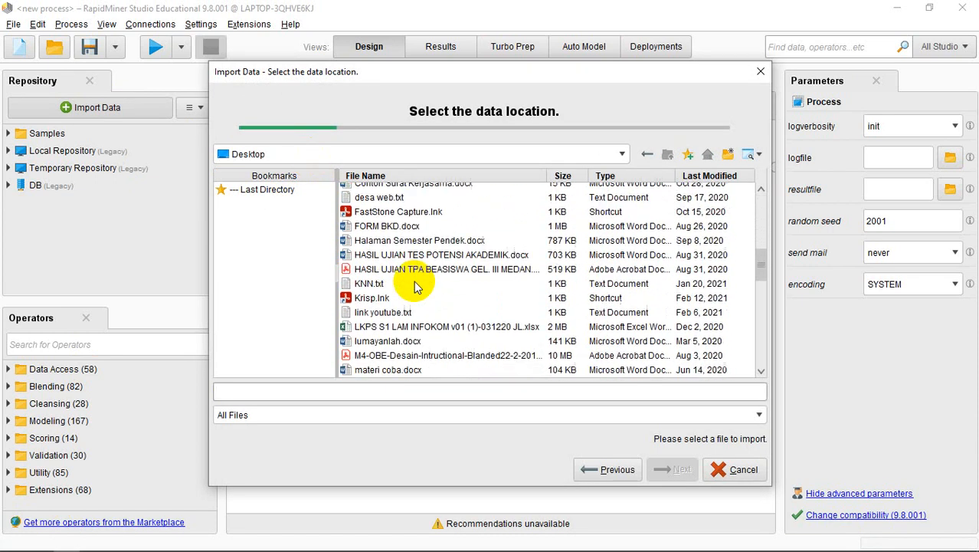
scroll(415, 288, "down", 10)
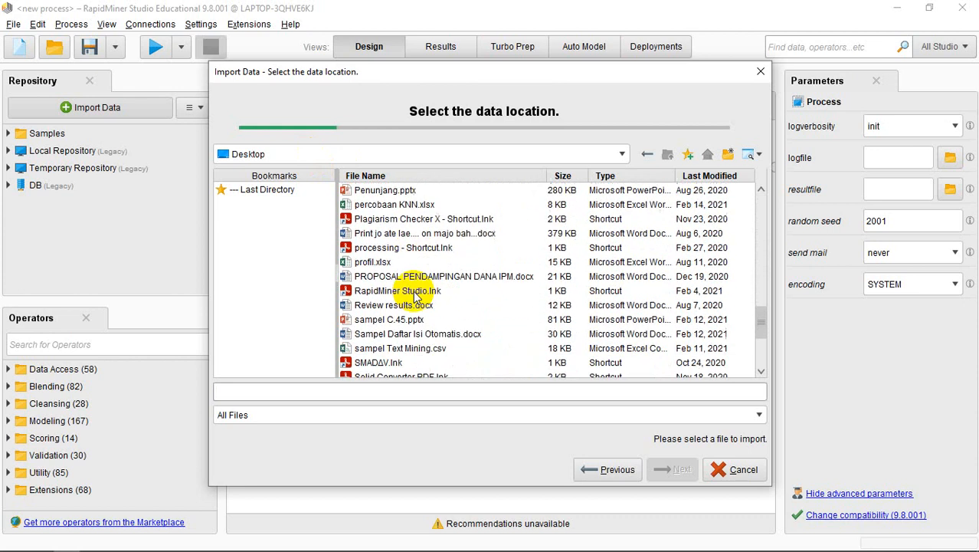
scroll(413, 298, "down", 1)
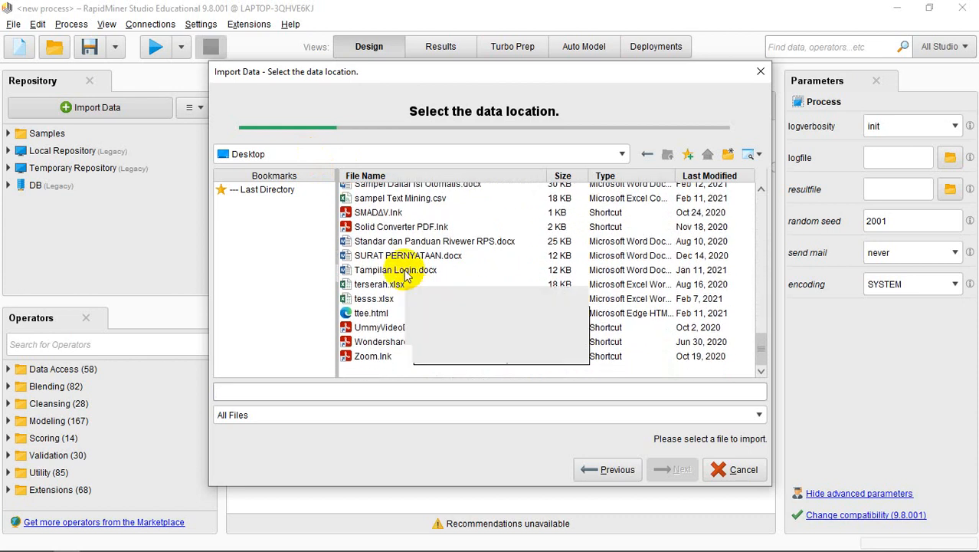
left_click(428, 259)
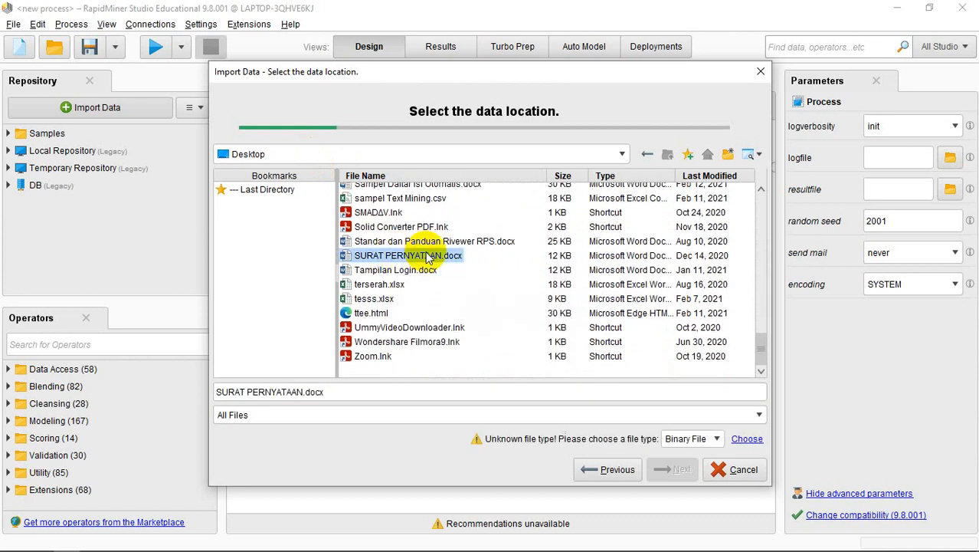
key("p")
key("p")
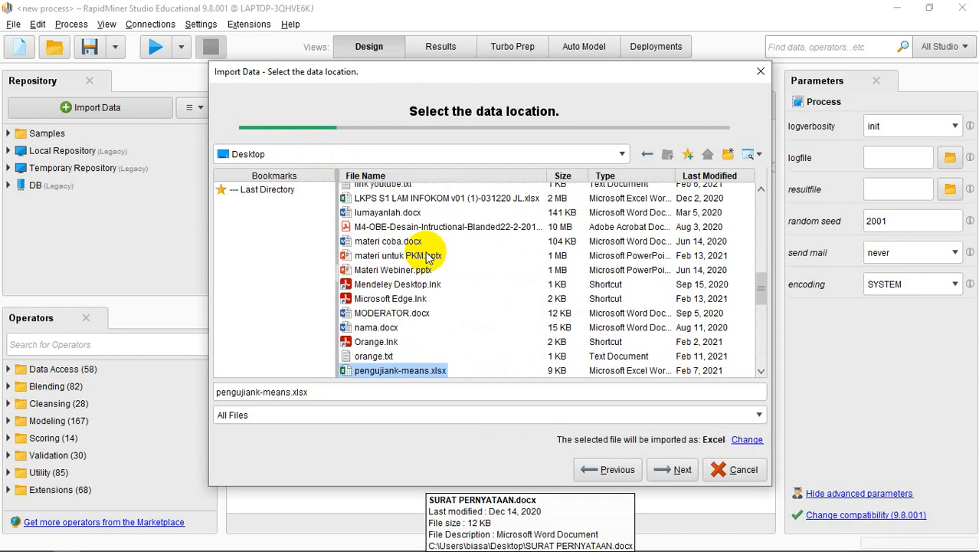
key("p")
key("p")
key("p")
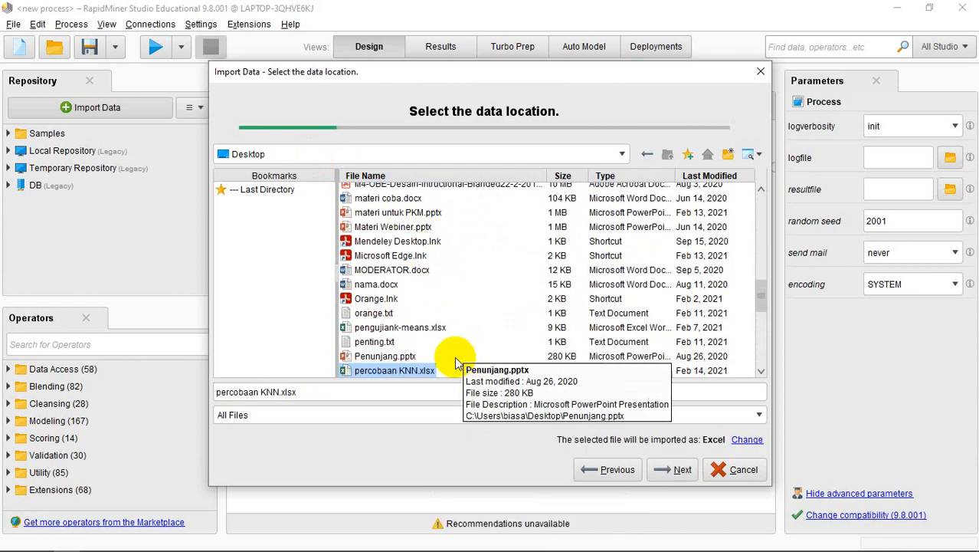
left_click(677, 472)
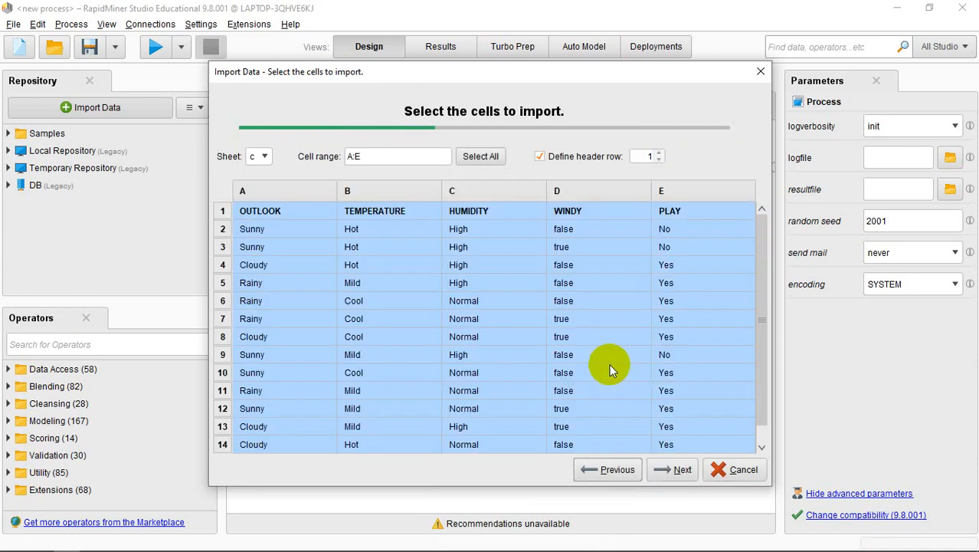
- Accept cell range A:E with header row 1 and assign the label role to the PLAY column
left_click(673, 470)
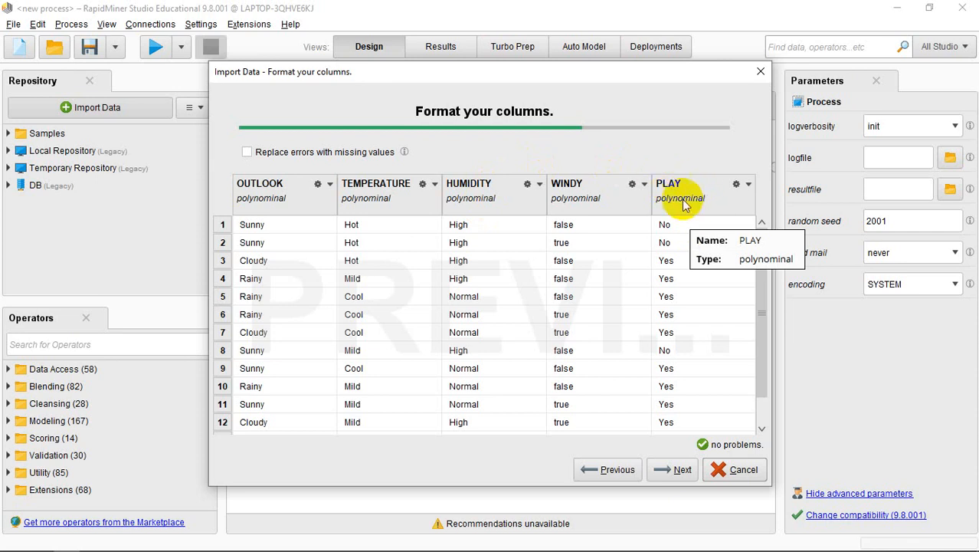
left_click(747, 188)
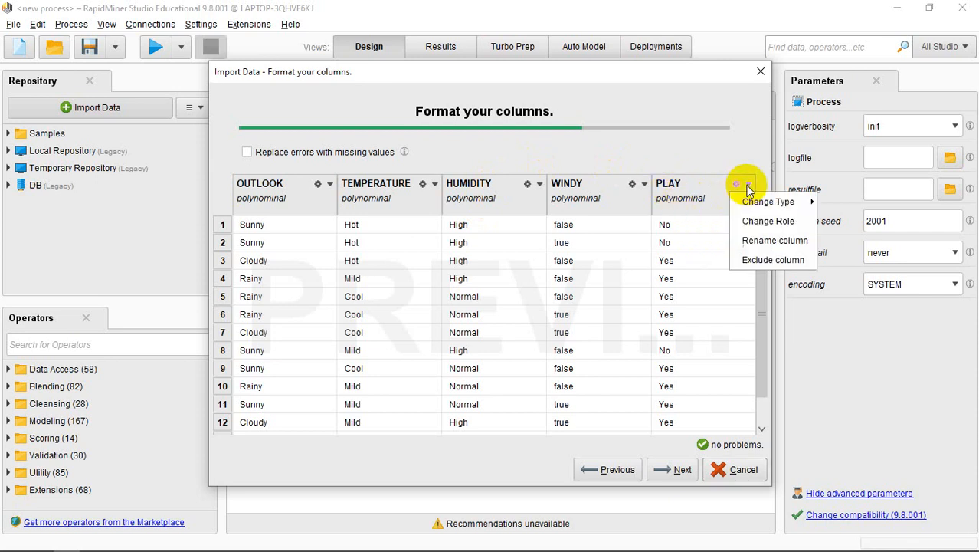
left_click(763, 223)
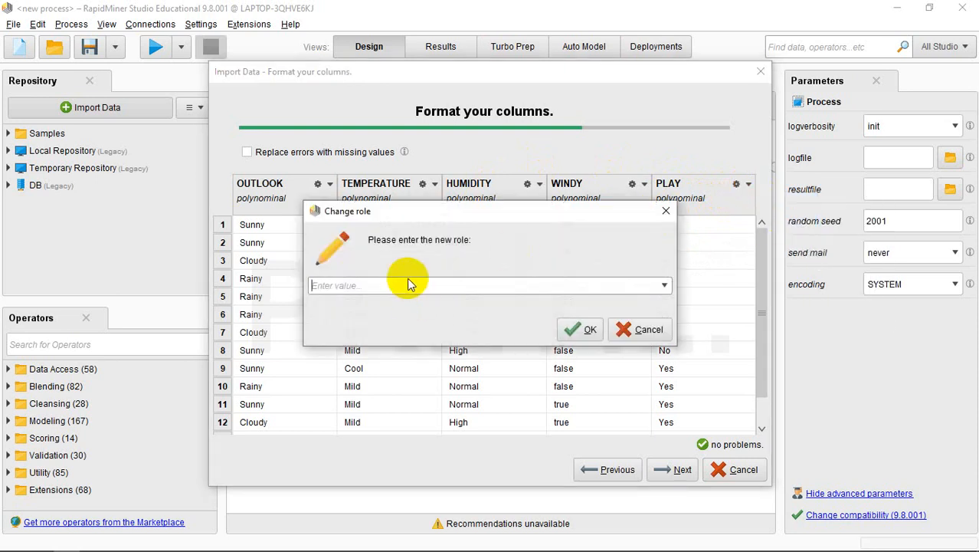
type("label")
left_click(584, 330)
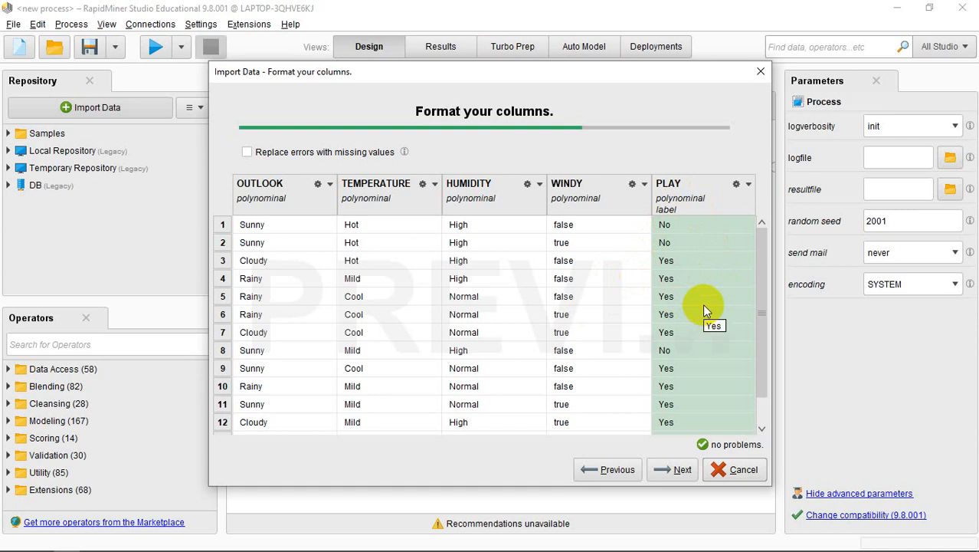
- Store the imported data as percobaan KNN in the Local Repository, overwriting the existing entry
left_click(672, 468)
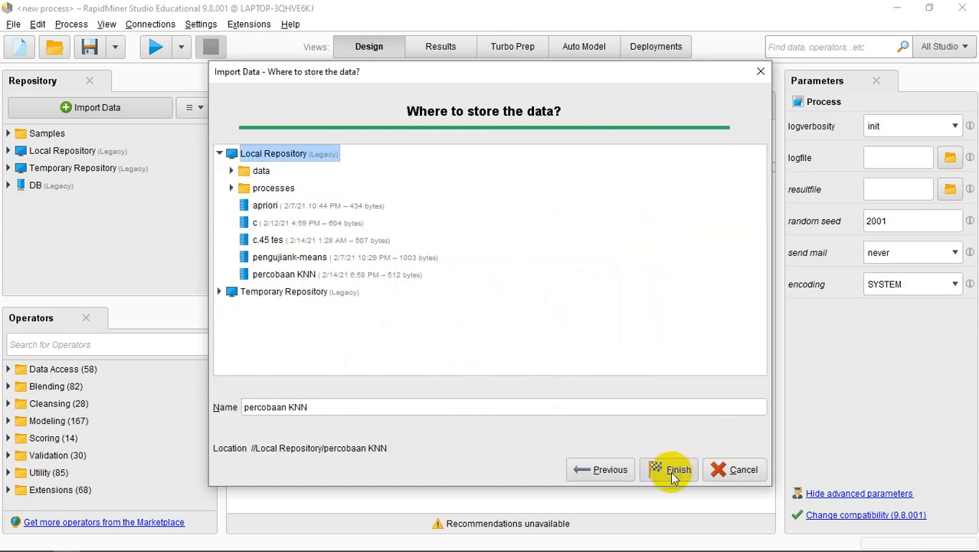
left_click(672, 471)
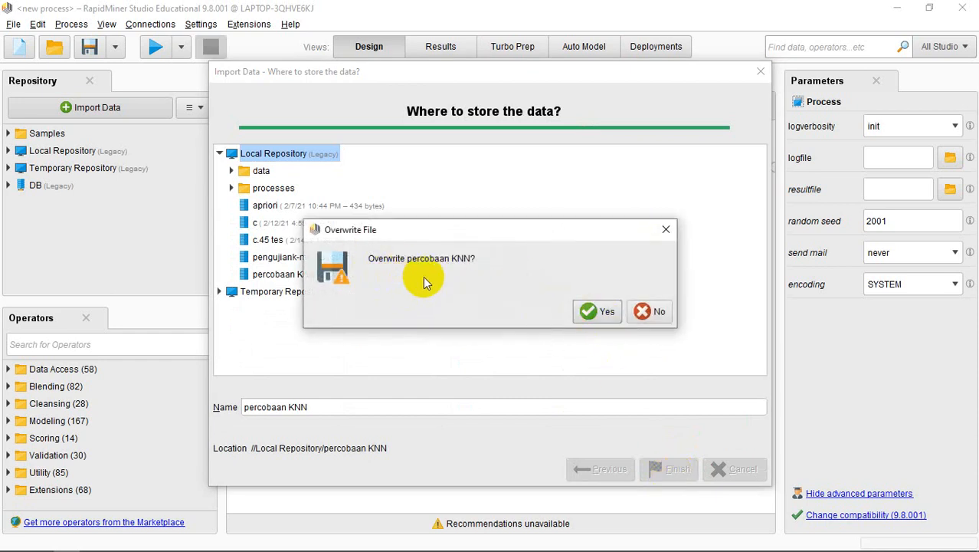
left_click(605, 311)
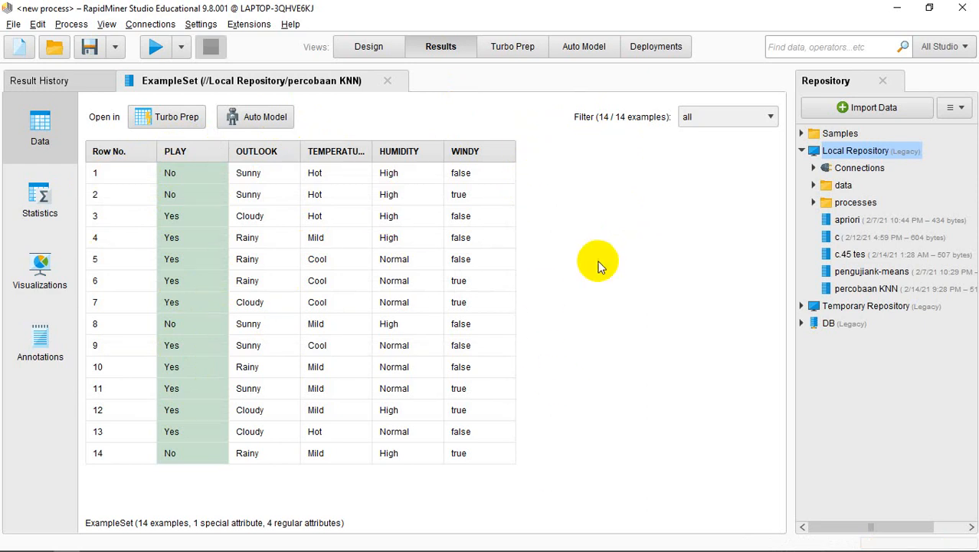
- Return to the process design and add the percobaan KNN dataset from the Local Repository to the process
left_click(376, 49)
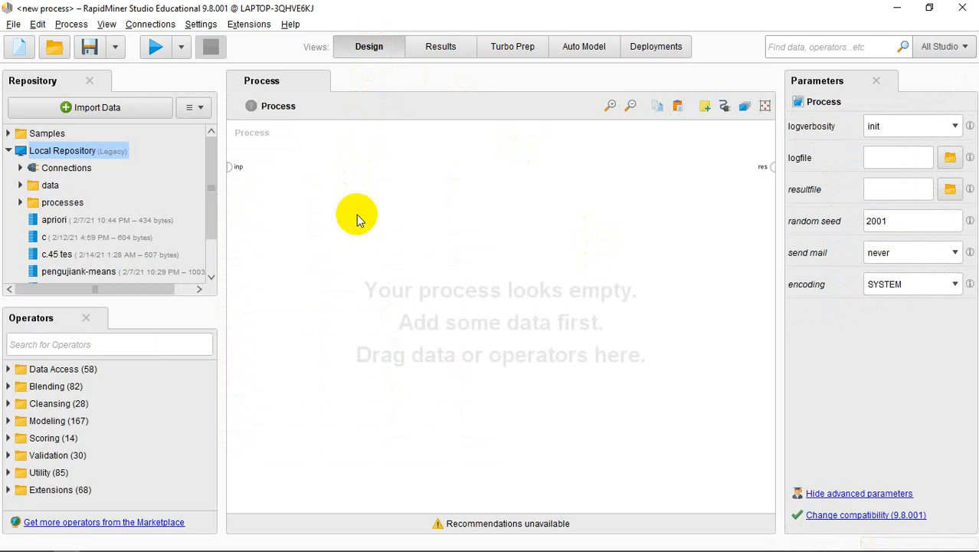
left_click(212, 220)
left_click_drag(212, 220, 213, 257)
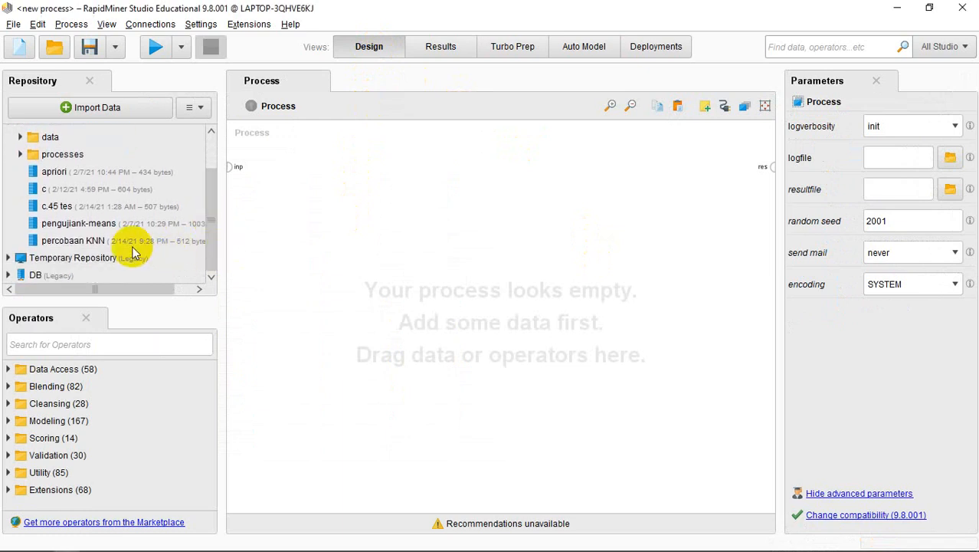
left_click(77, 242)
left_click_drag(92, 223, 286, 202)
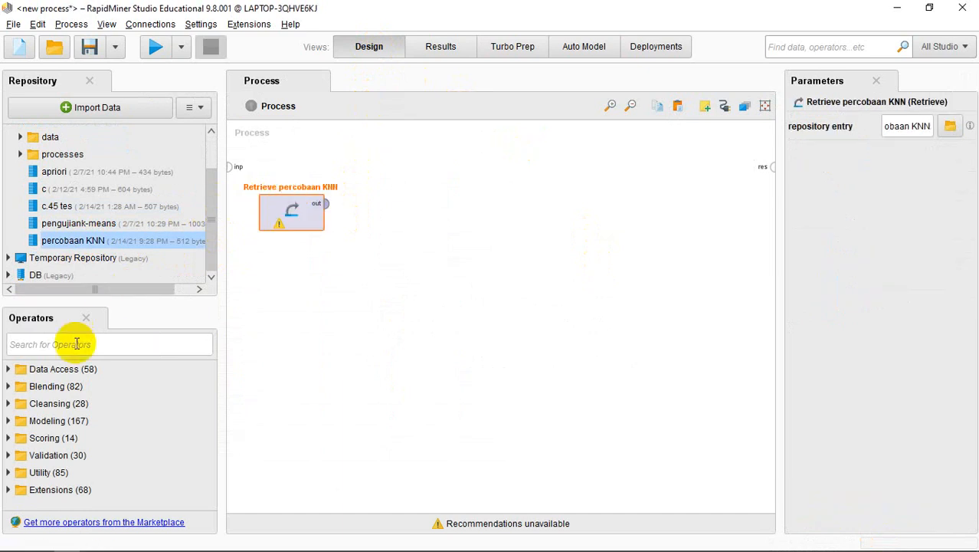
double_click(301, 224)
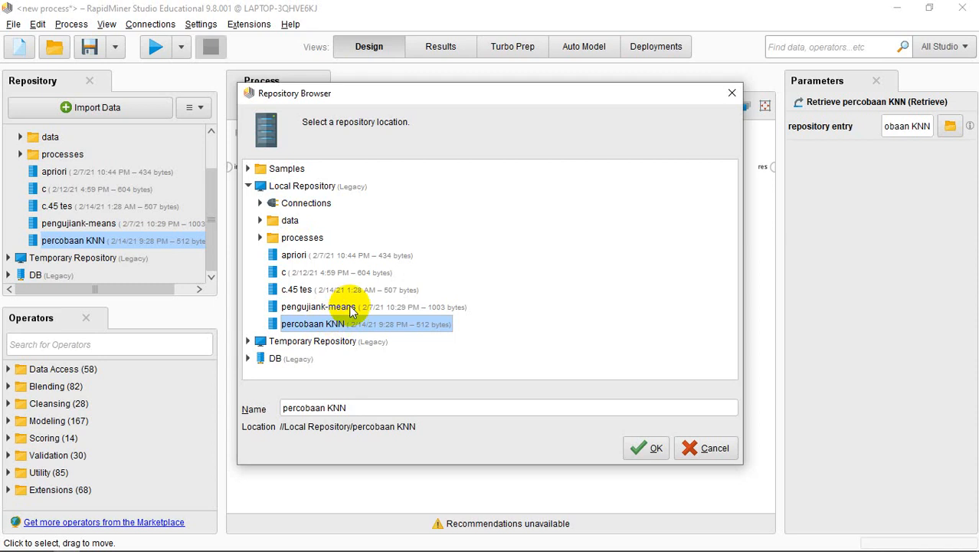
left_click(689, 446)
left_click(417, 334)
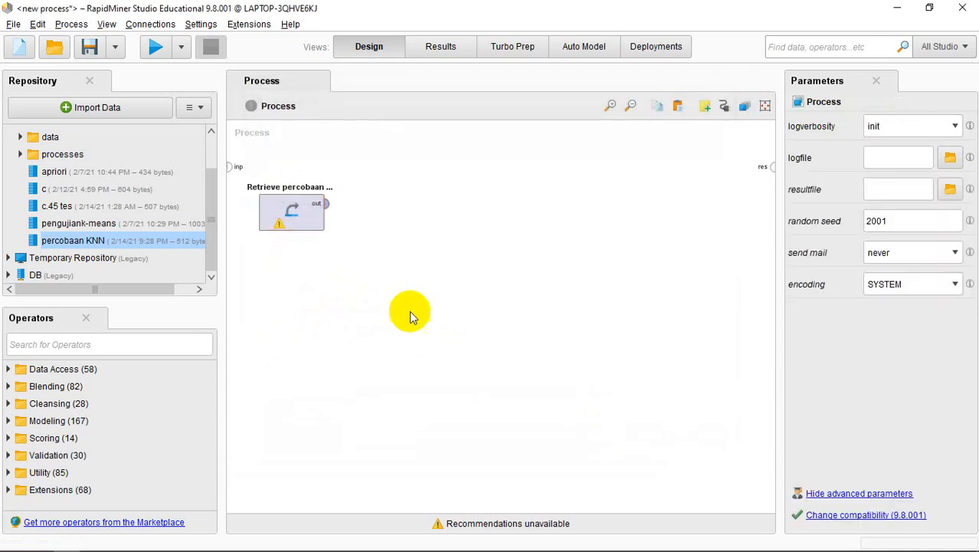
- Add a Split Data operator next to the Retrieve operator and set its sampling type to linear sampling
left_click(71, 345)
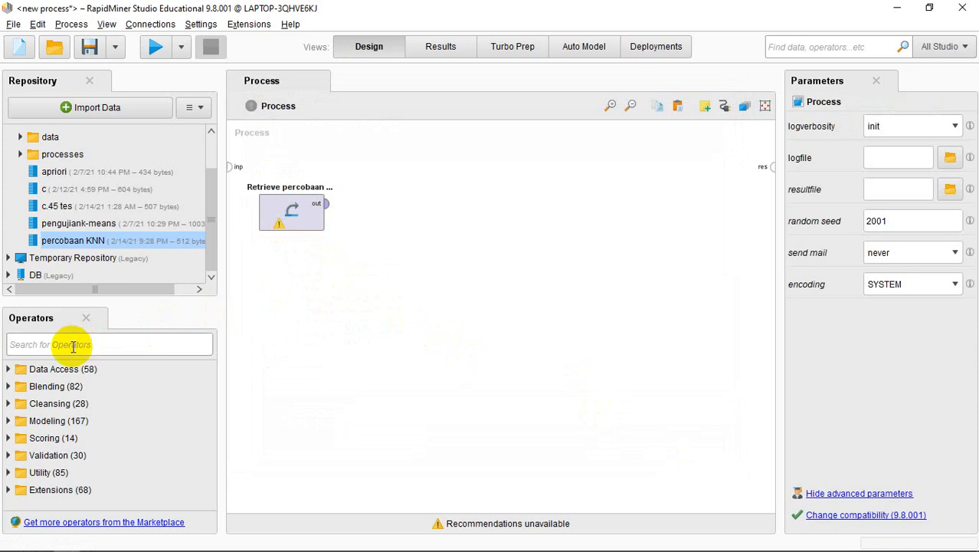
type("spili")
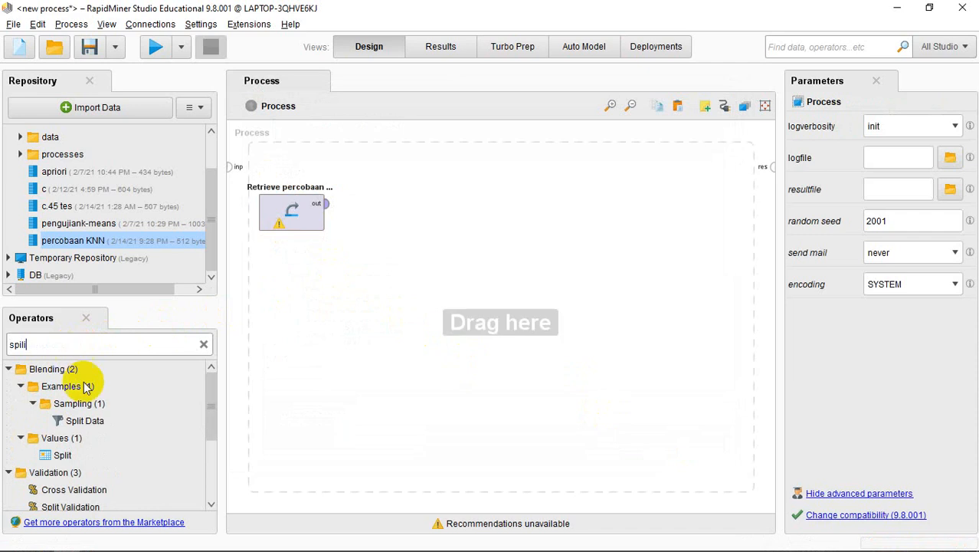
left_click_drag(88, 423, 383, 242)
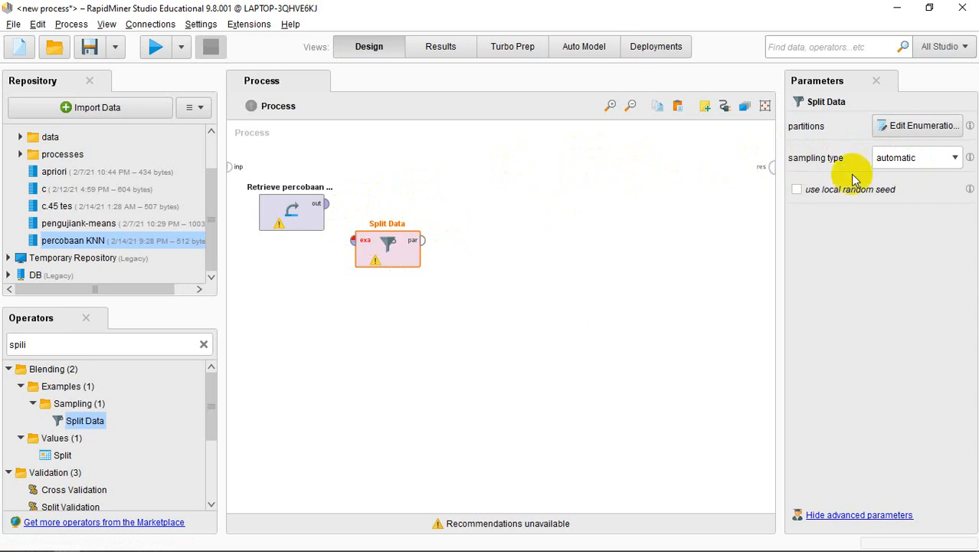
left_click(917, 158)
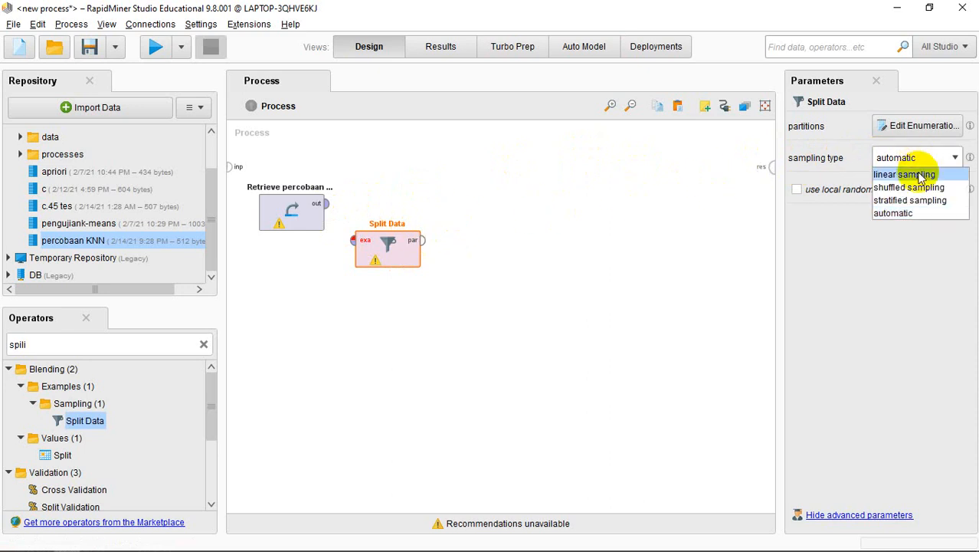
left_click(919, 176)
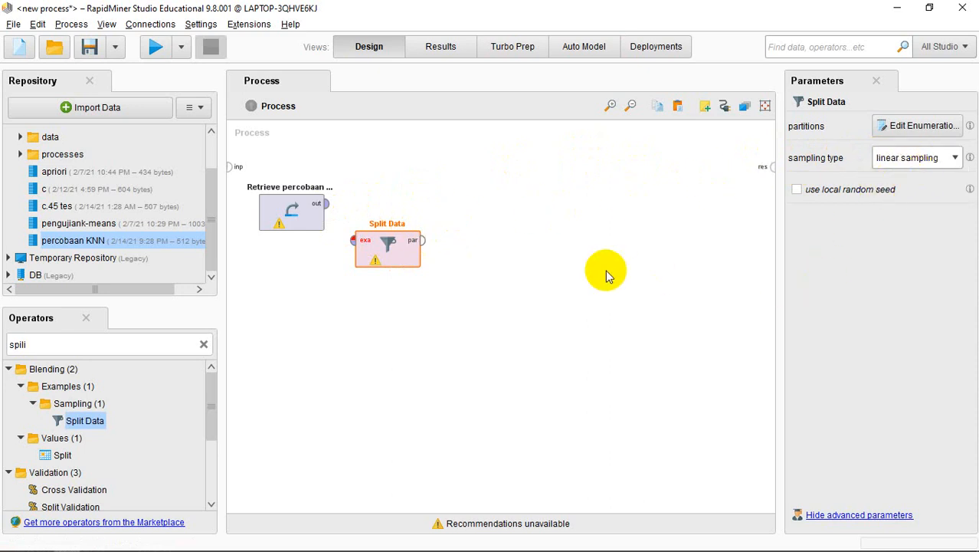
- Define two partitions for the Split Data operator with ratios 0.9 and 0.1
left_click(917, 130)
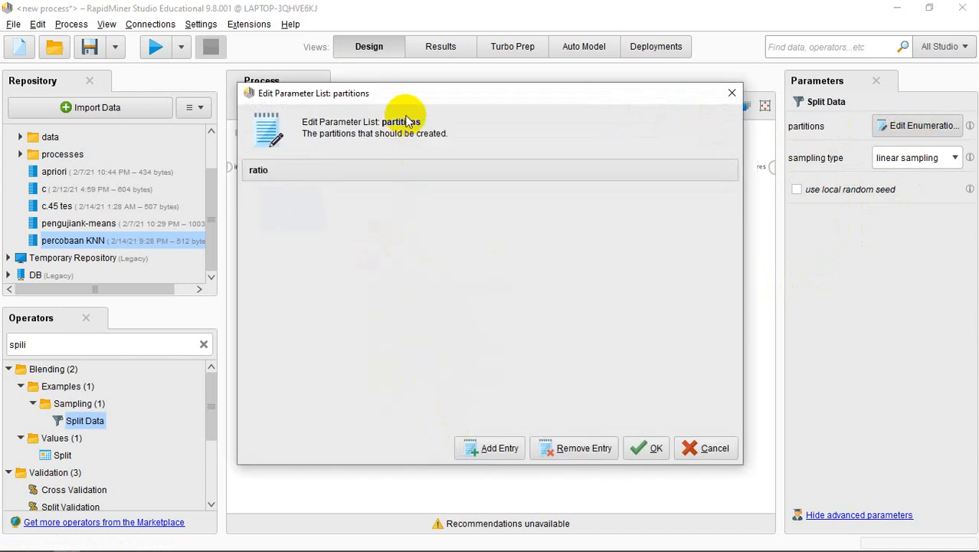
left_click_drag(440, 99, 446, 134)
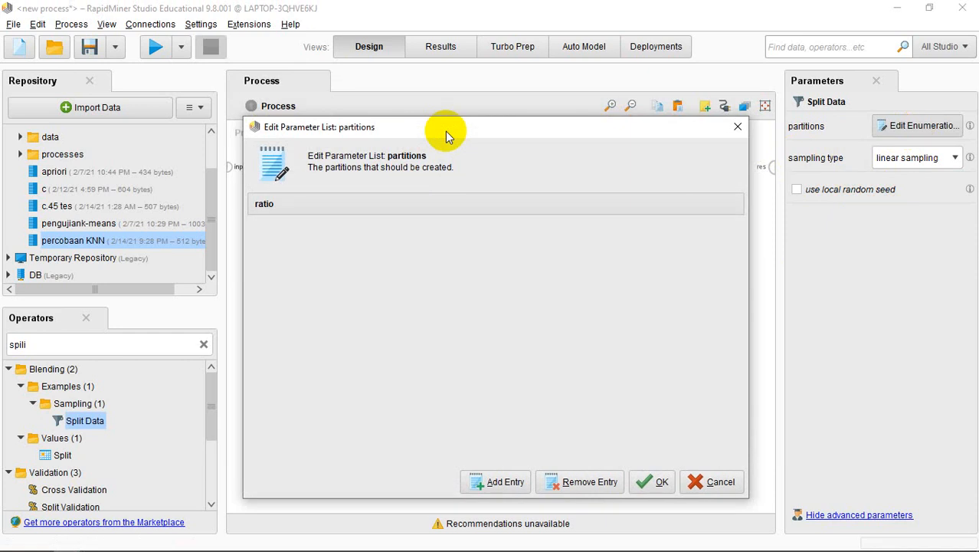
left_click(505, 483)
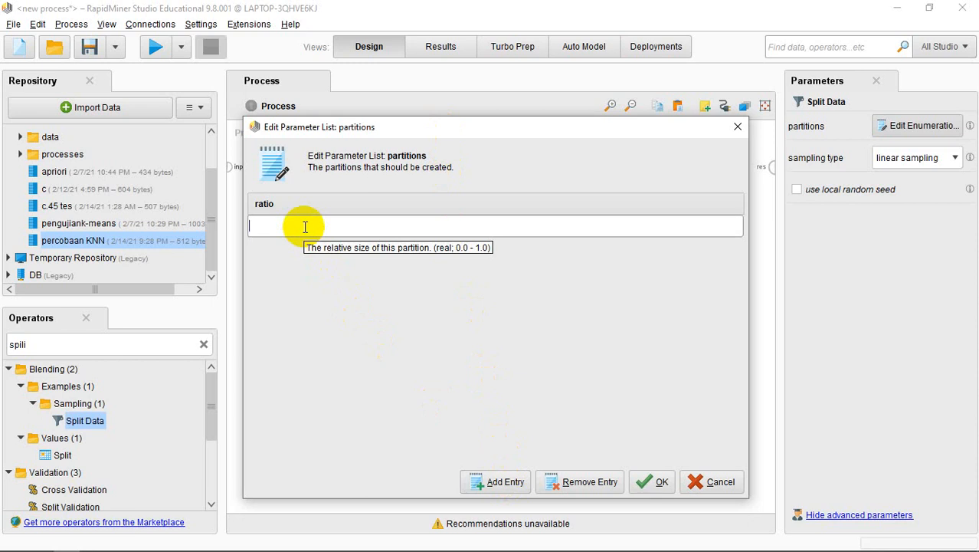
type("0.9")
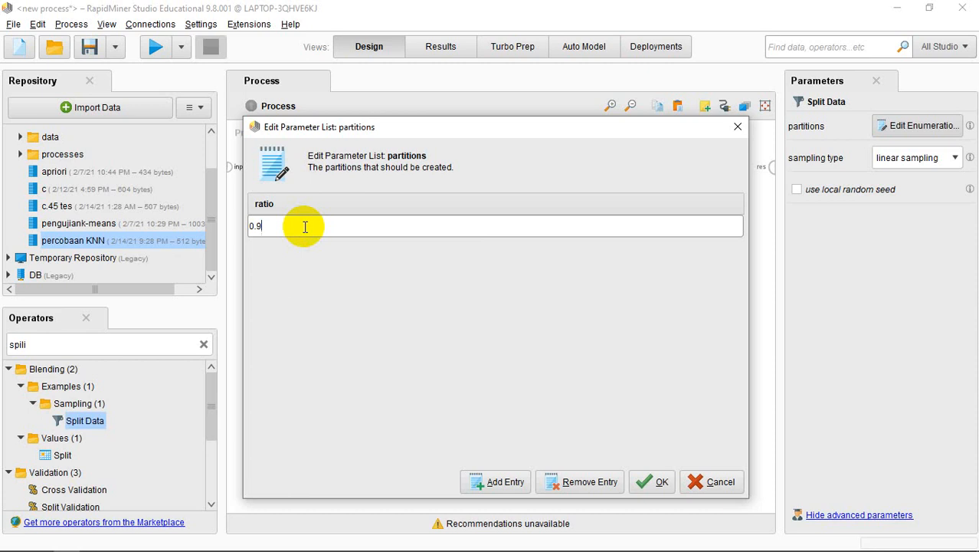
left_click(505, 481)
type("0.1")
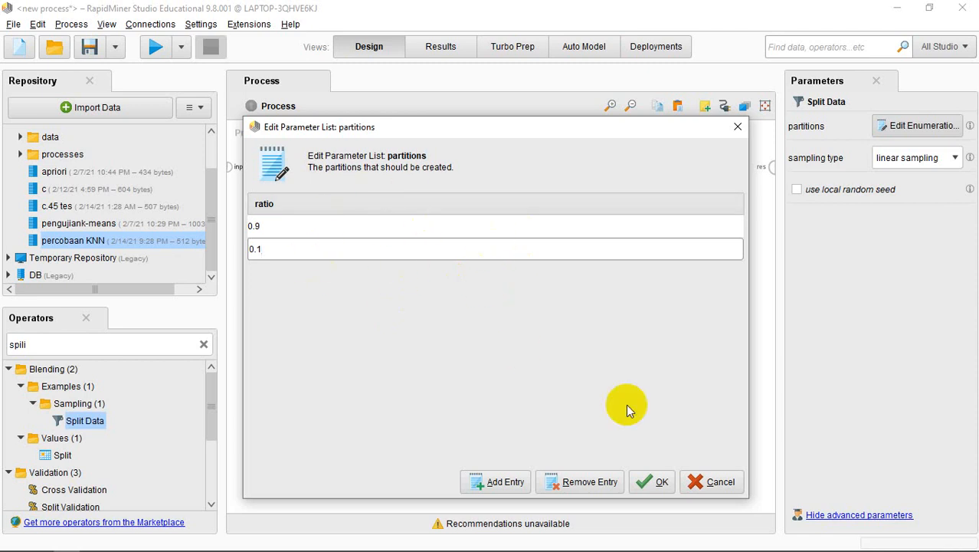
left_click(653, 481)
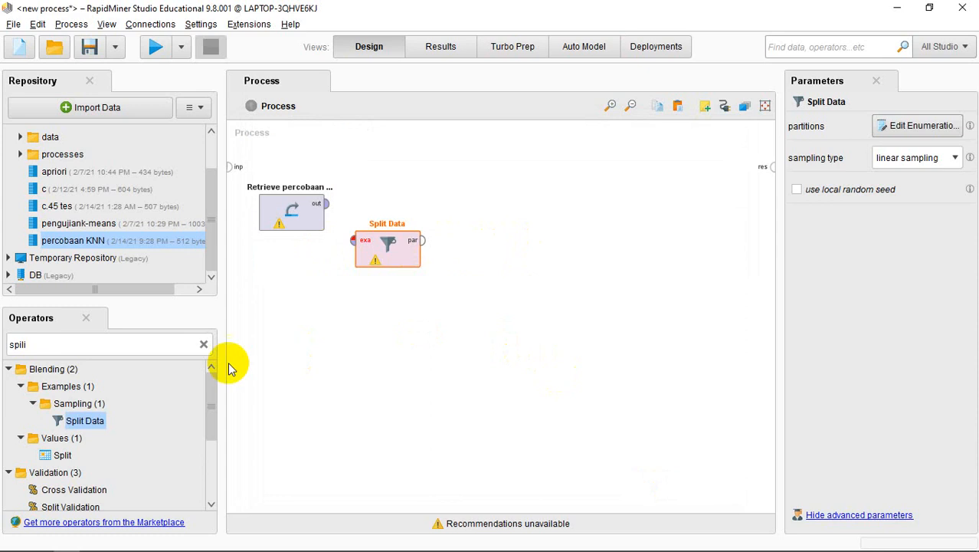
- Find the k-NN operator by searching for KNN and place it above and beyond Split Data in the process
double_click(51, 345)
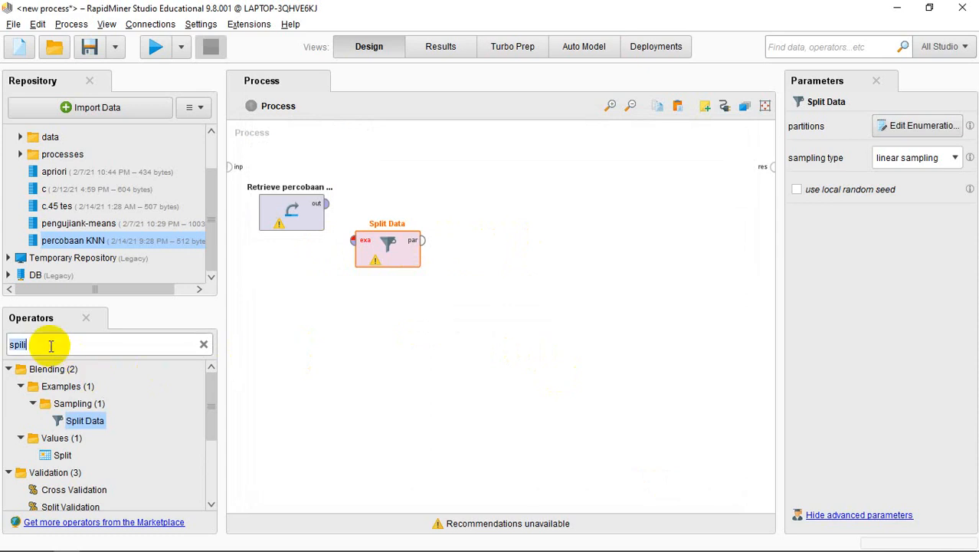
key("BackSpace")
type("k")
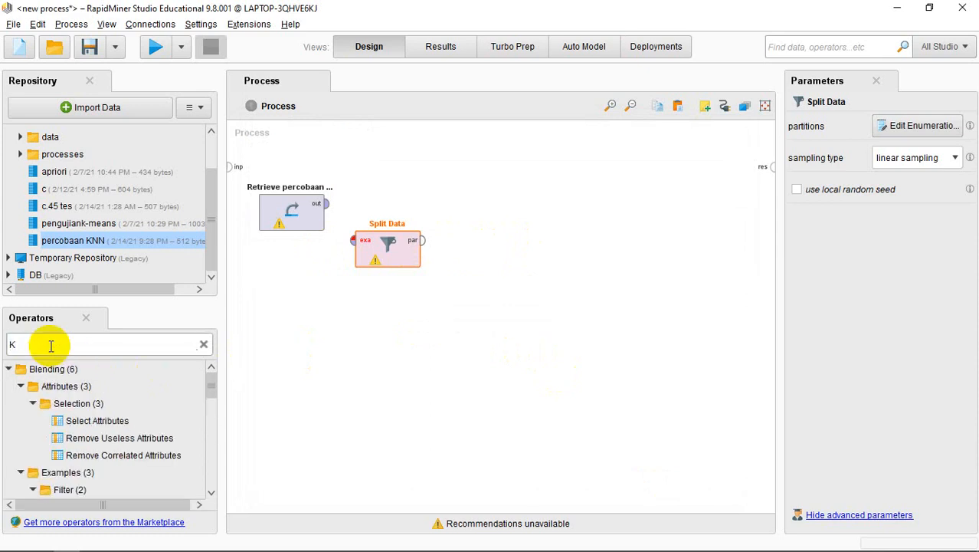
type("NN")
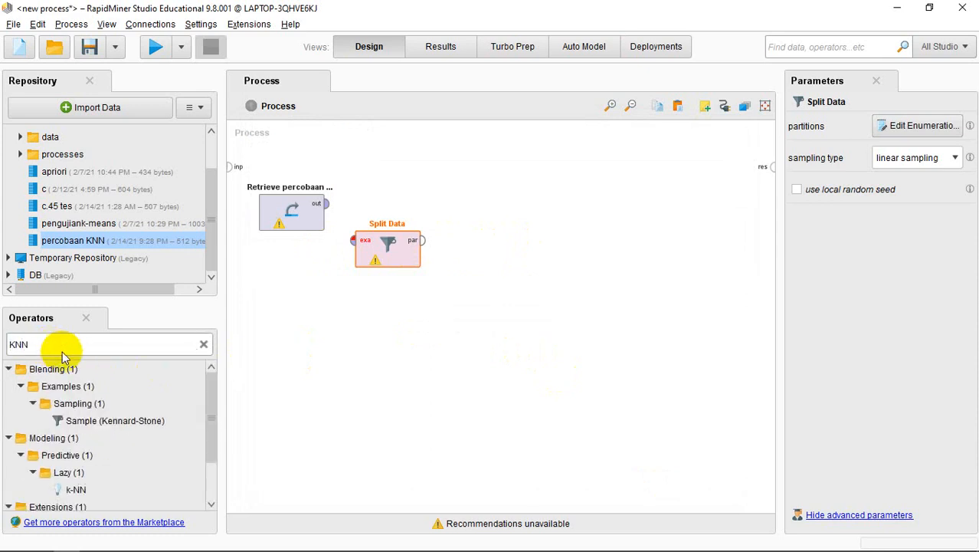
scroll(121, 394, "down", 1)
left_click_drag(76, 467, 498, 192)
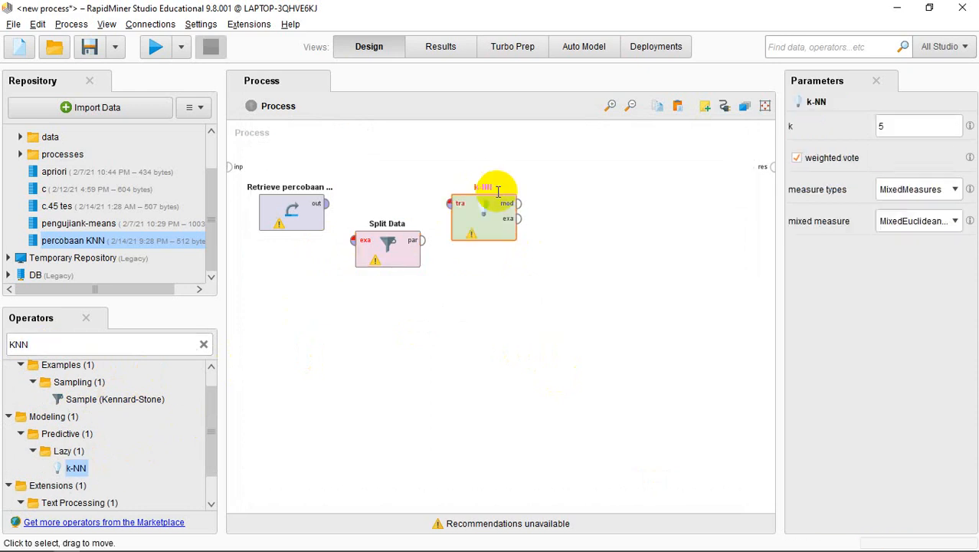
left_click_drag(471, 225, 471, 188)
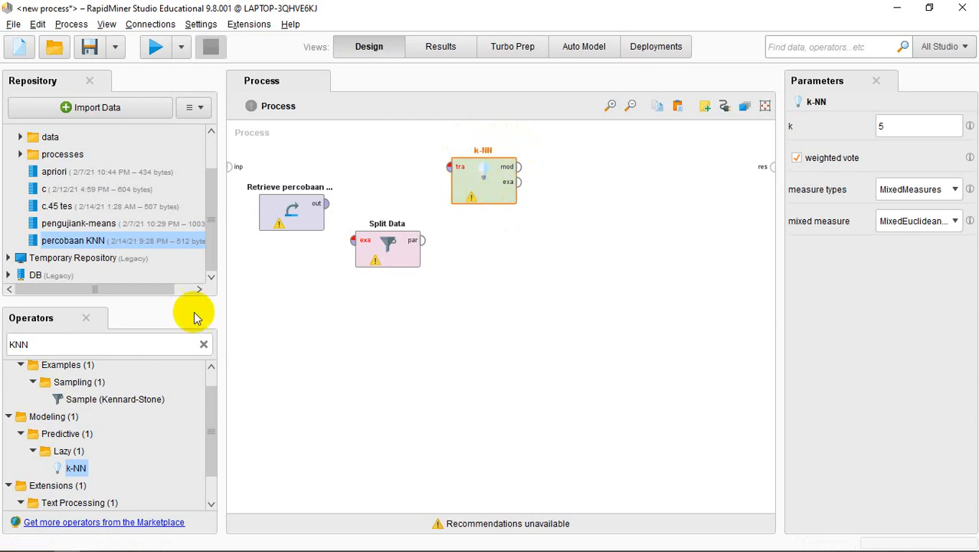
- Search the operators for "appl" and place an Apply Model operator below k-NN in the process
double_click(97, 343)
key("BackSpace")
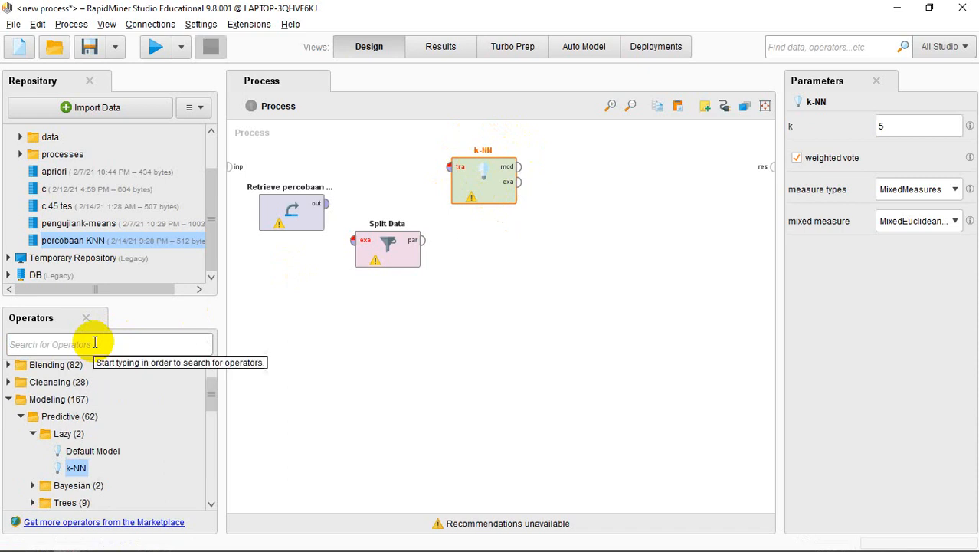
type("apl")
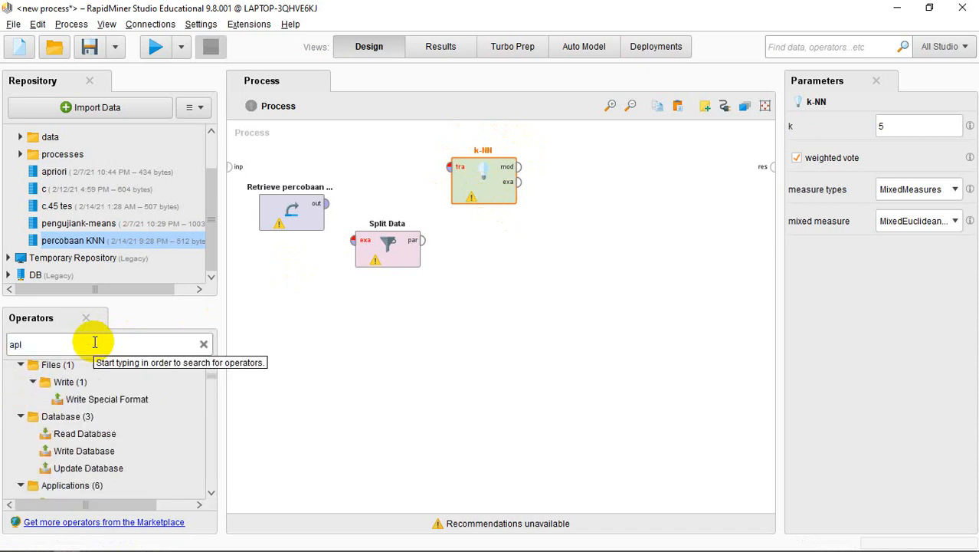
key("BackSpace")
type("pl")
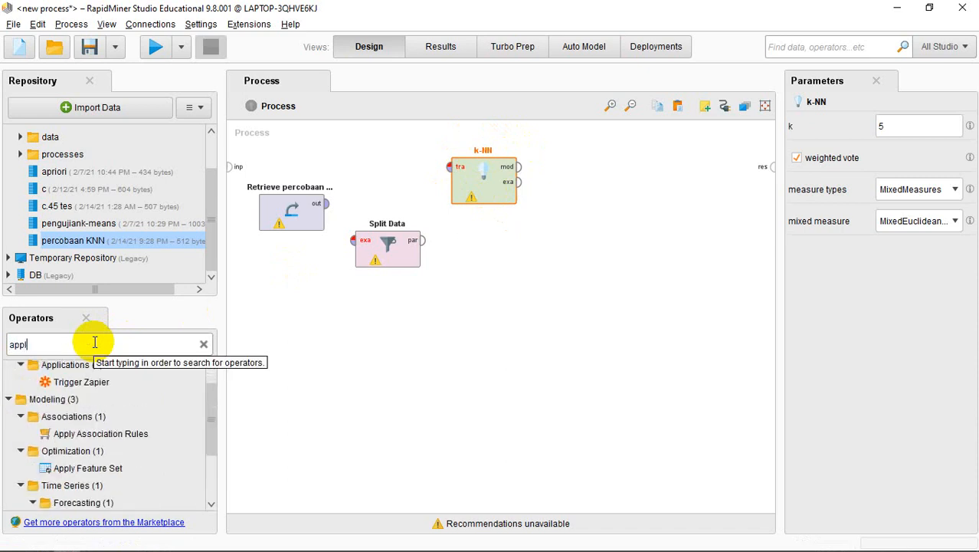
key("BackSpace")
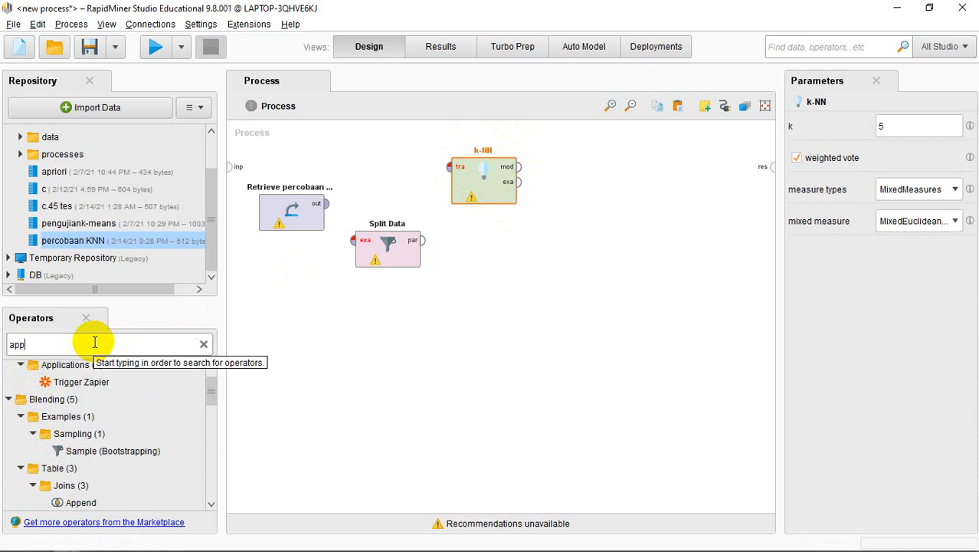
key("BackSpace")
type("pla")
key("BackSpace")
key("BackSpace")
key("BackSpace")
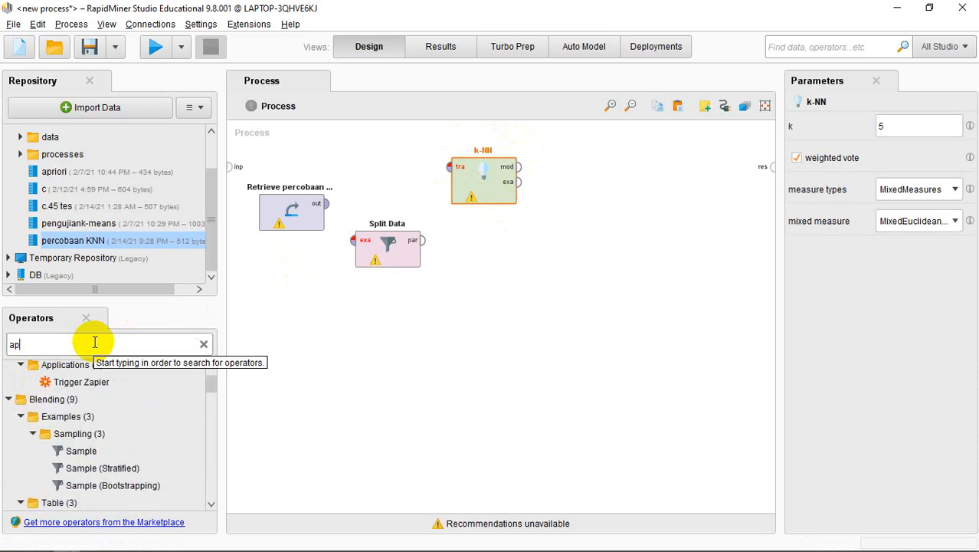
scroll(113, 382, "down", 6)
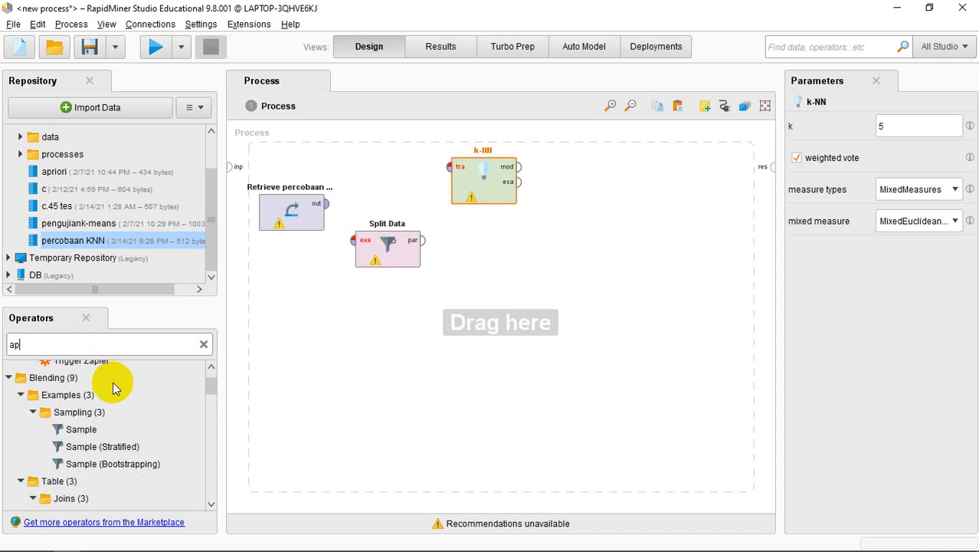
scroll(111, 417, "down", 5)
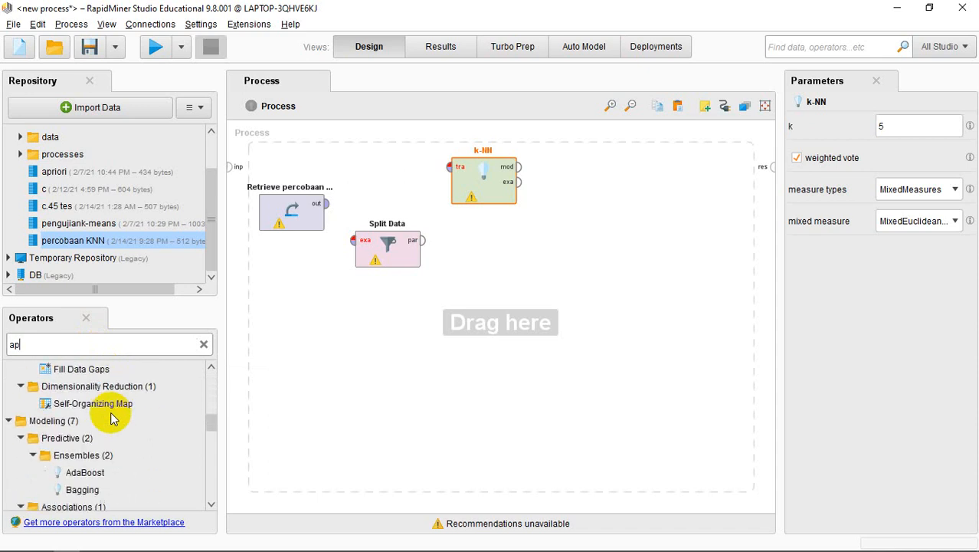
scroll(111, 417, "down", 2)
scroll(113, 418, "down", 2)
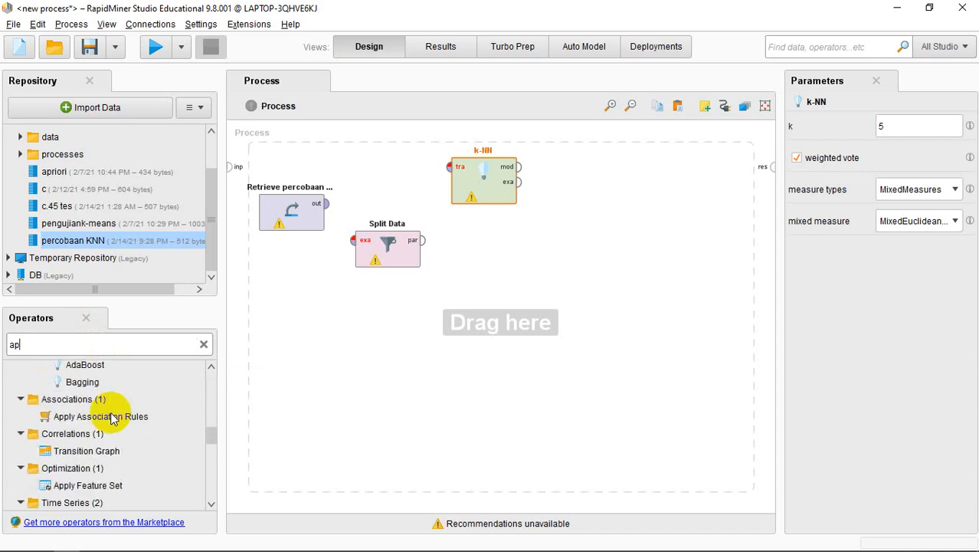
scroll(113, 417, "down", 2)
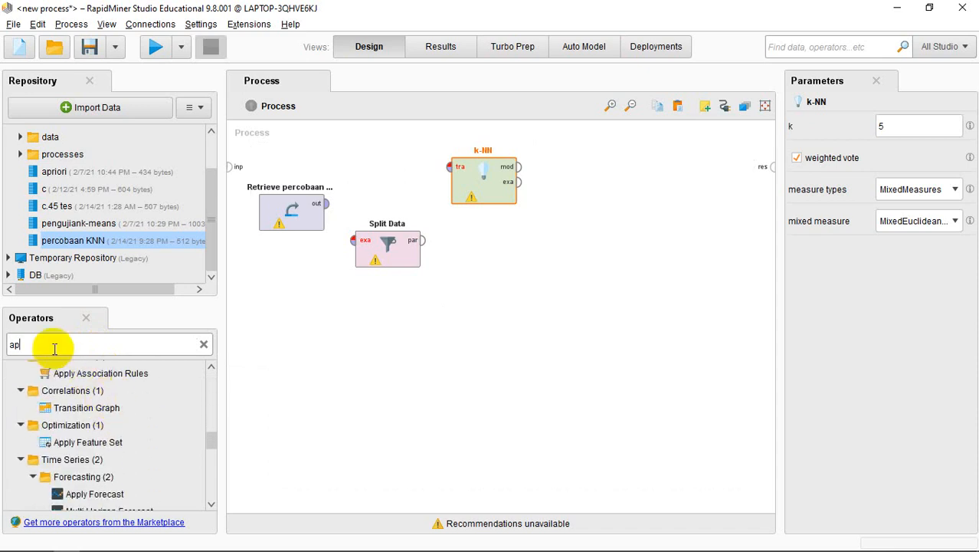
type("pl")
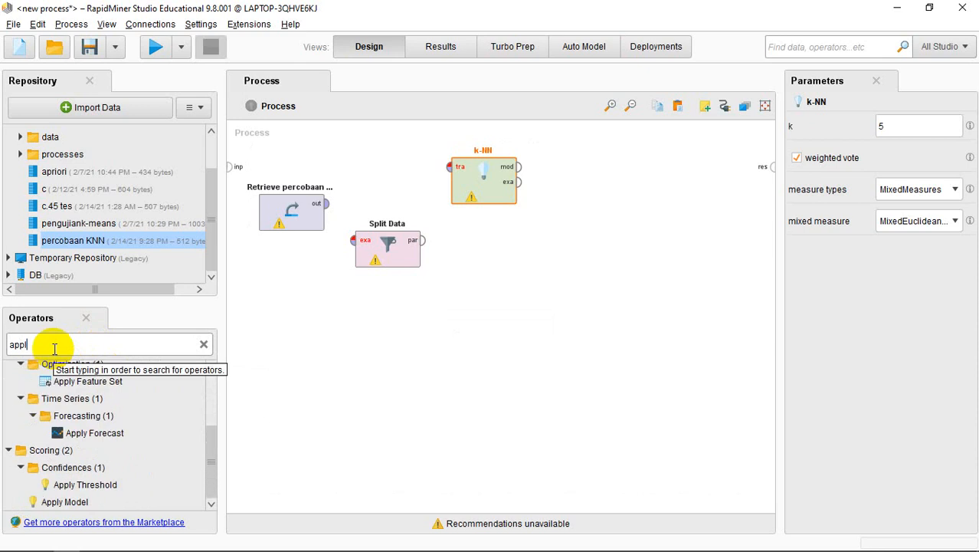
left_click(64, 504)
left_click_drag(470, 292, 551, 264)
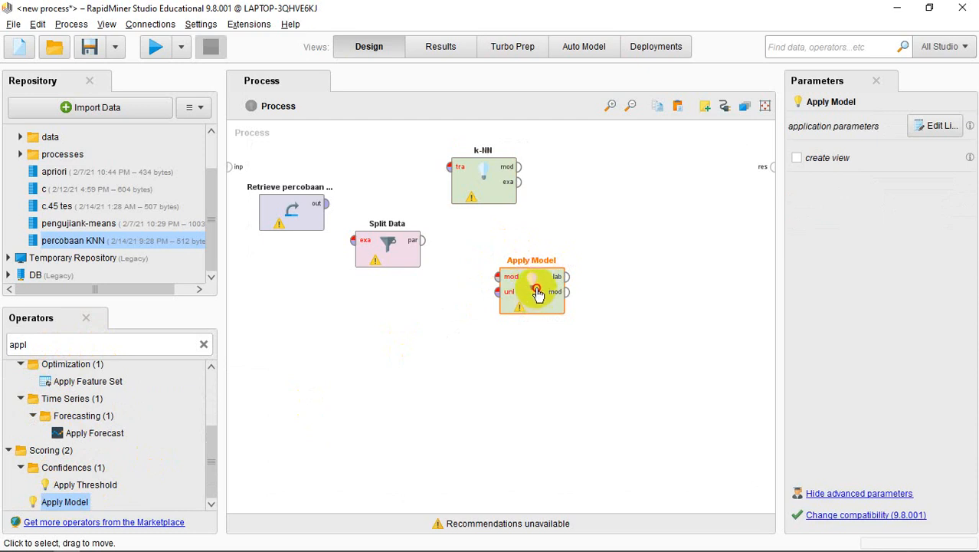
mouse_move(534, 294)
left_mouse_down()
mouse_move(531, 260)
mouse_move(540, 283)
left_mouse_up()
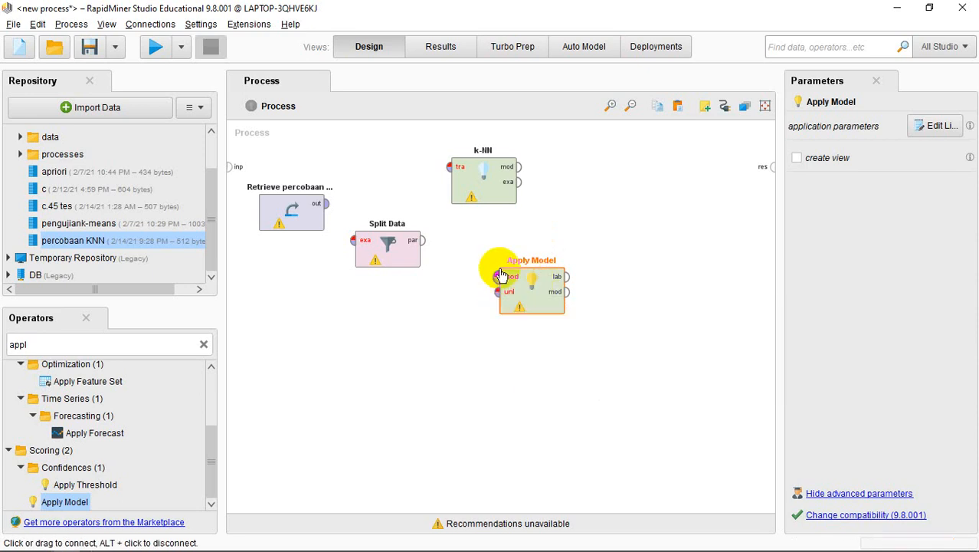
- Search the operators for "perfor" and add Performance (Classification) to the process, beyond k-NN and Apply Model
left_click(57, 346)
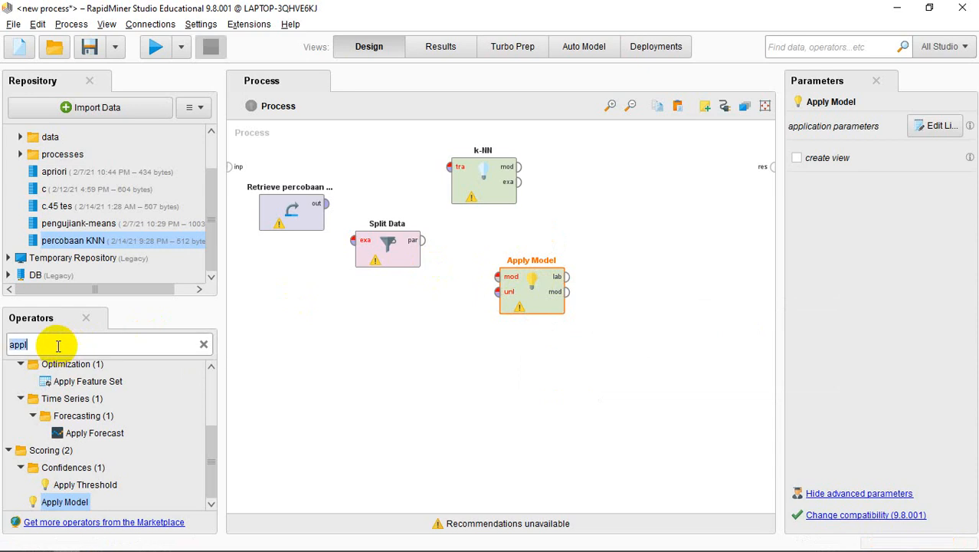
key("BackSpace")
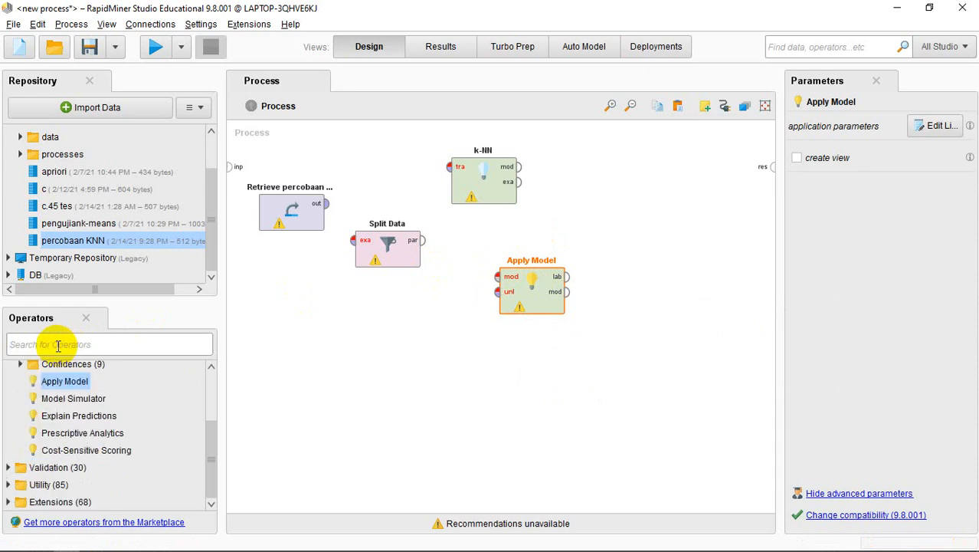
type("perf")
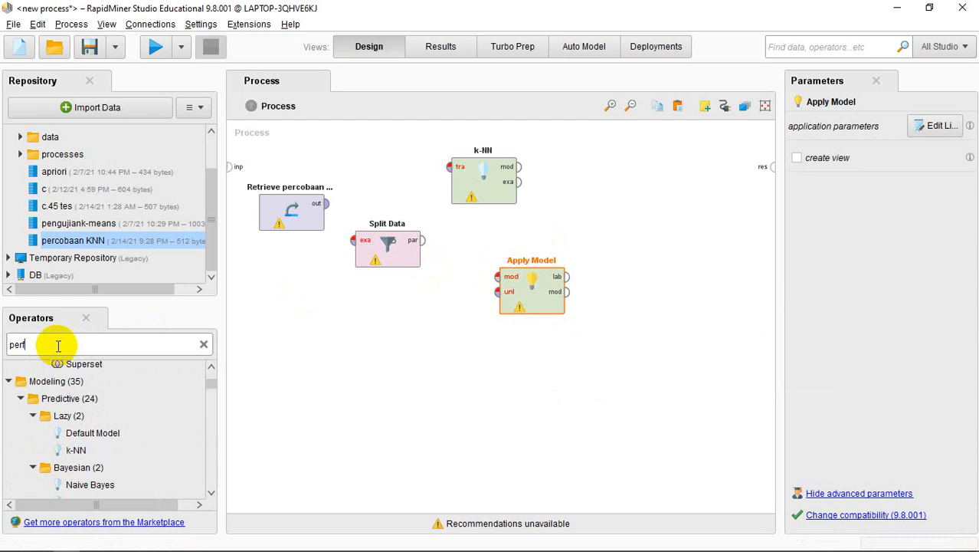
type("or")
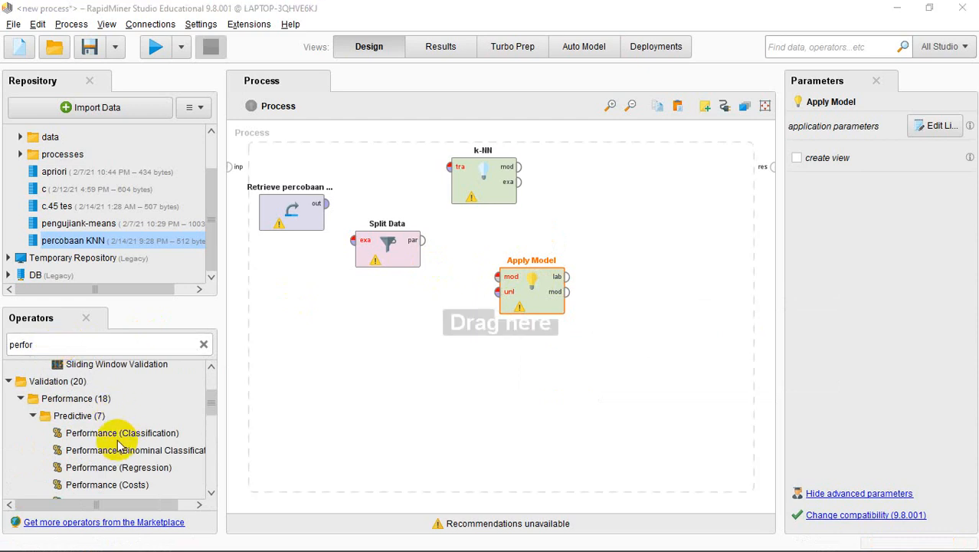
left_click_drag(100, 436, 640, 193)
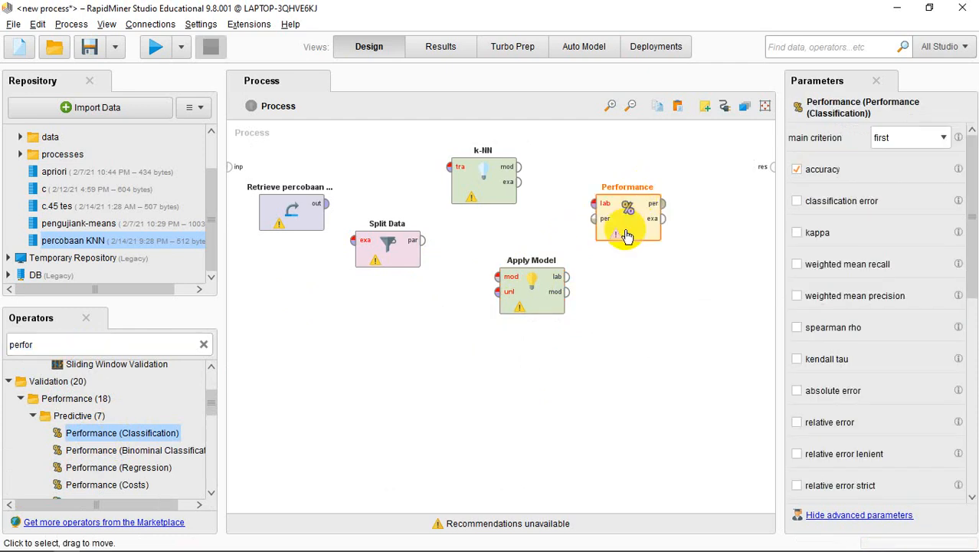
left_click(639, 214)
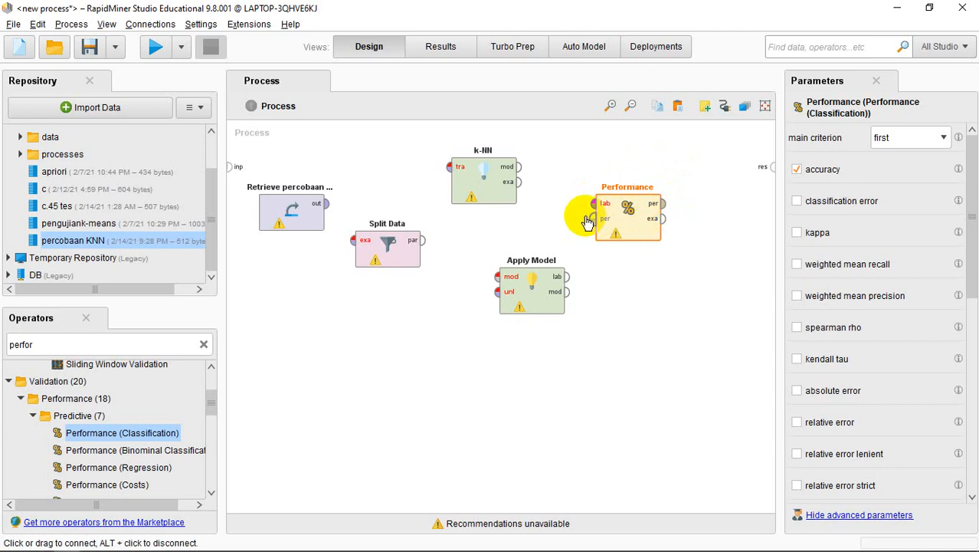
- Connect the Retrieve output to Split Data's example input and the first partition output to k-NN's training input
left_click(326, 204)
left_click(353, 243)
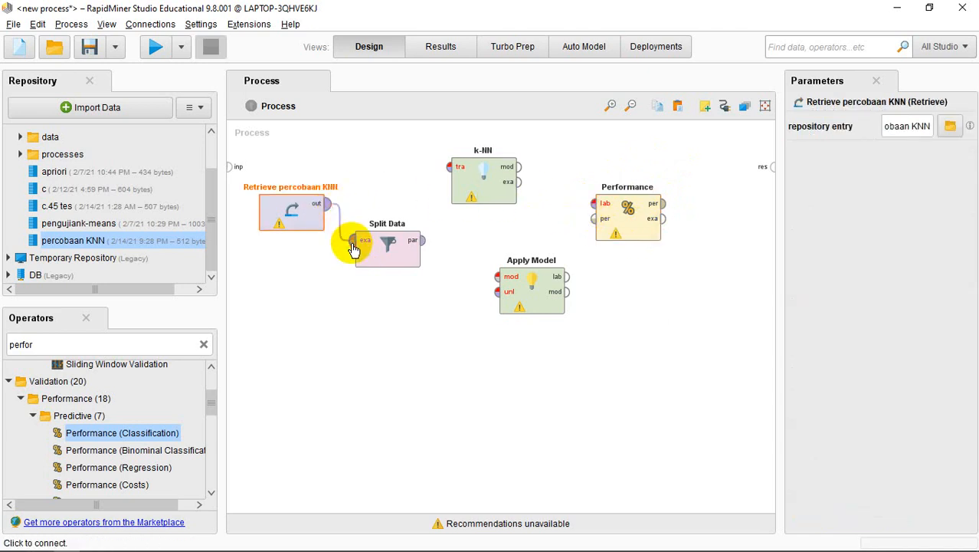
left_click(423, 242)
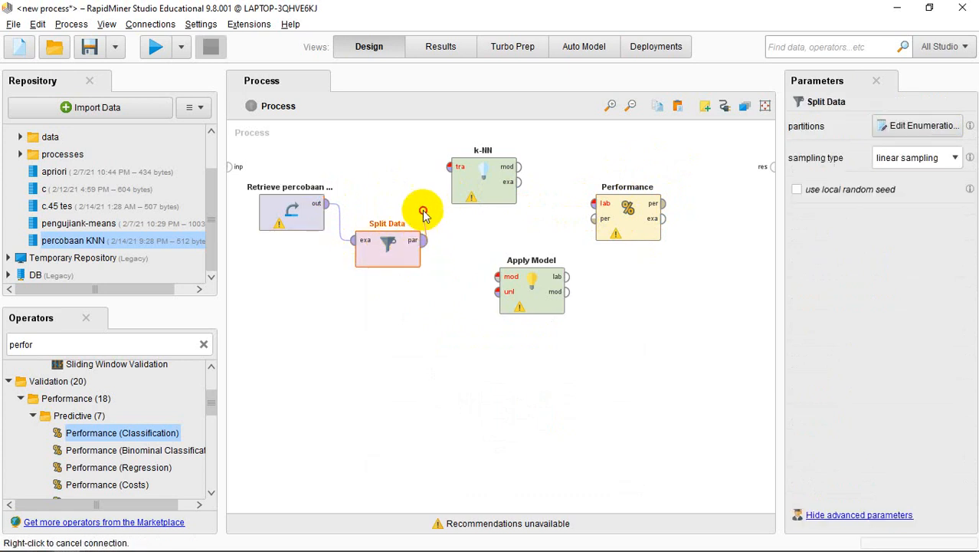
left_click(449, 166)
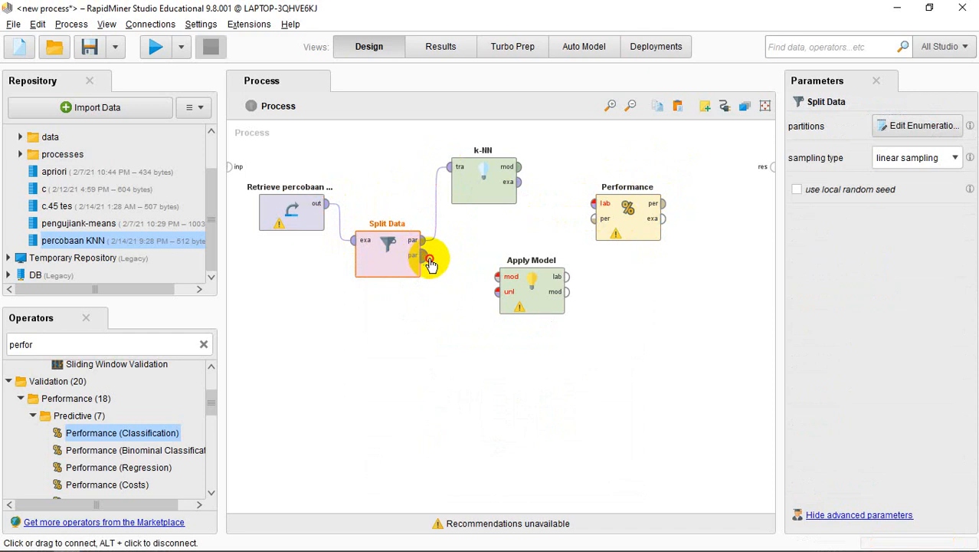
- Connect Split Data's second partition to Apply Model's unlabelled input and the k-NN model output to its model input
left_click(430, 263)
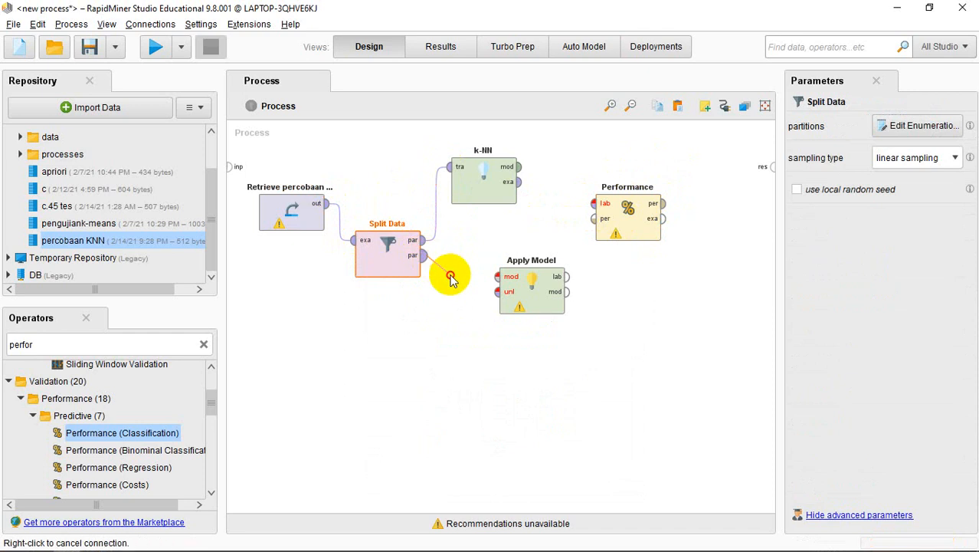
left_click(492, 291)
left_click(518, 167)
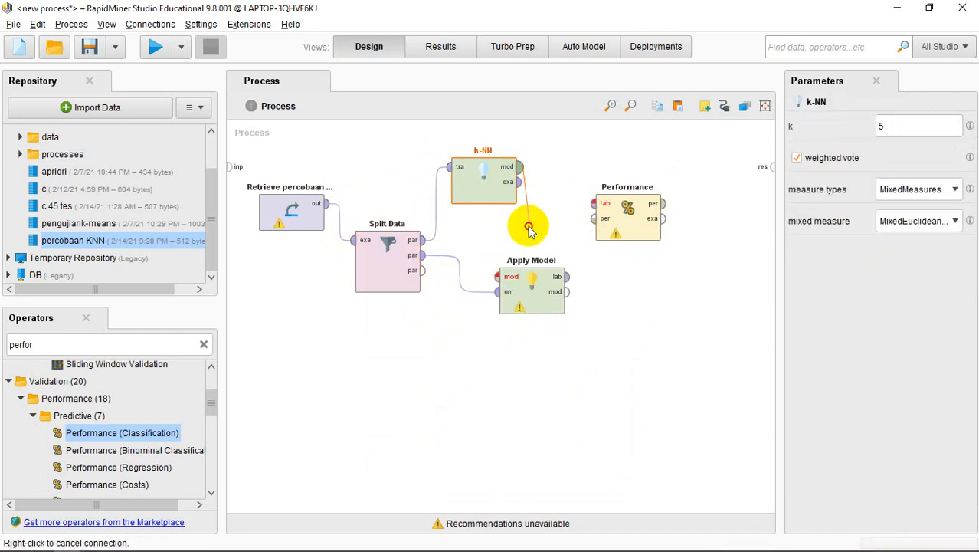
left_click(497, 277)
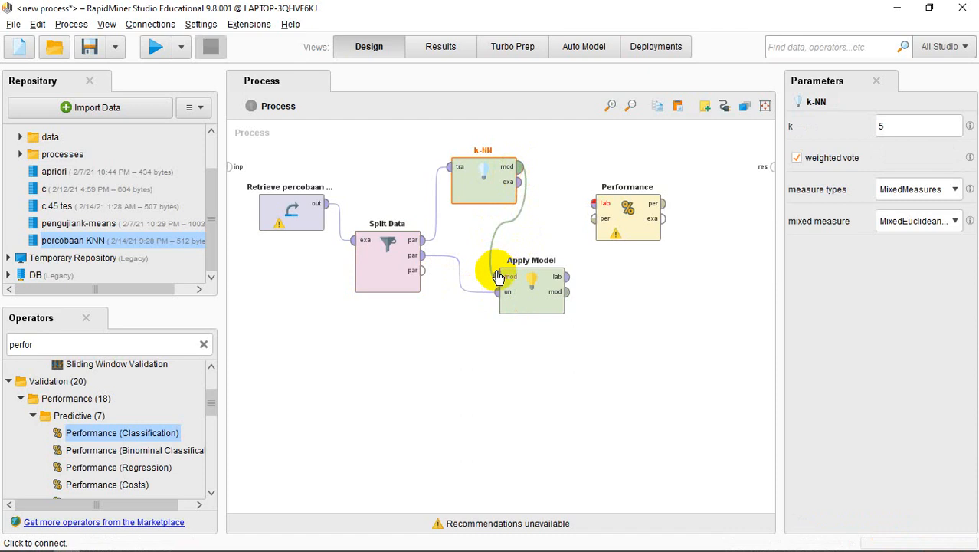
- Connect Apply Model's labelled output to Performance's labelled input, and Performance's performance and example outputs to the process's result ports
left_click(567, 280)
left_click(597, 204)
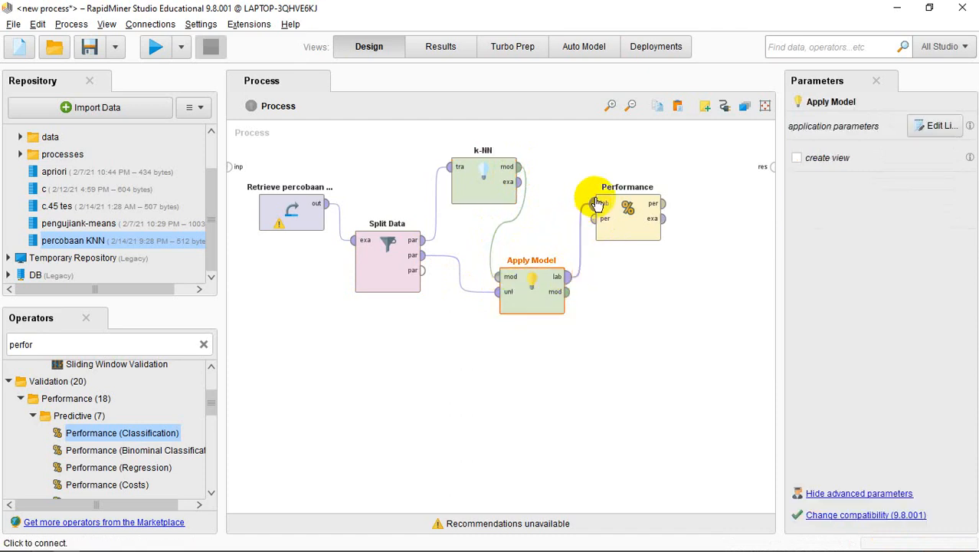
left_click(662, 203)
left_click(774, 170)
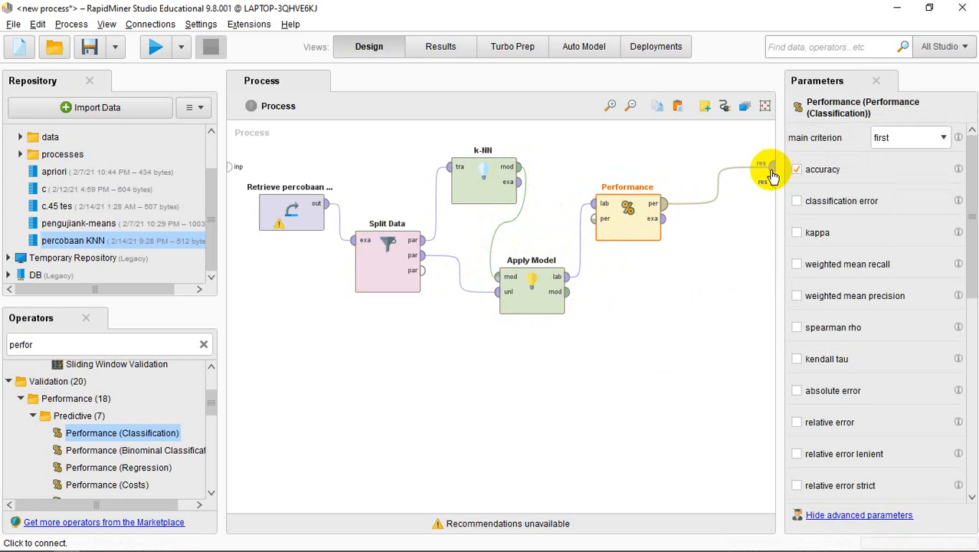
left_click(663, 218)
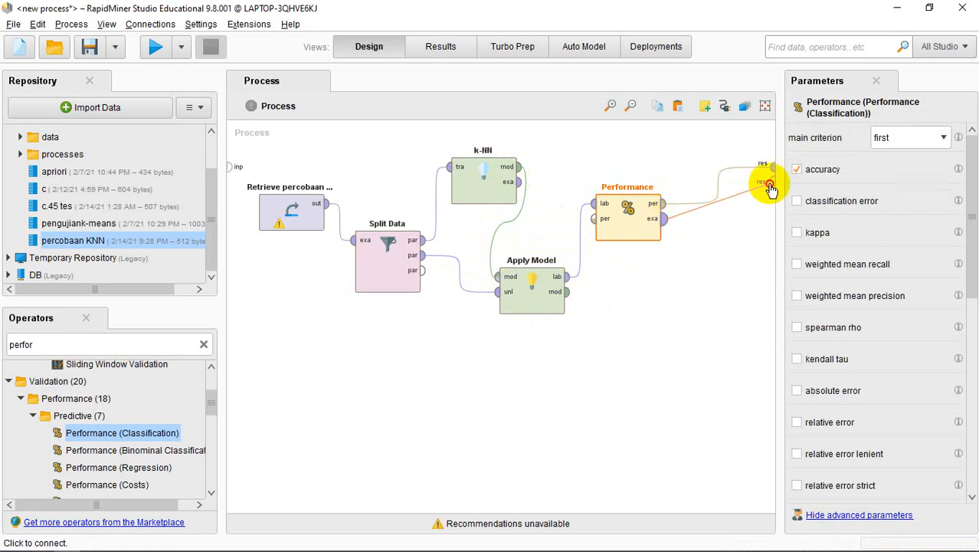
left_click(771, 181)
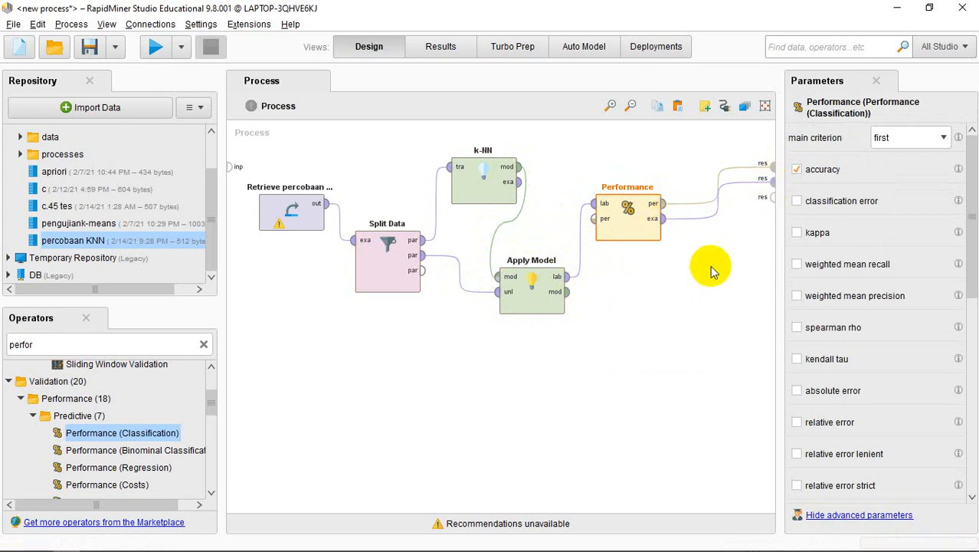
- Run the process and widen the confidence(No) and confidence(Yes) columns of the Apply Model results to read the full prediction row
left_click(154, 49)
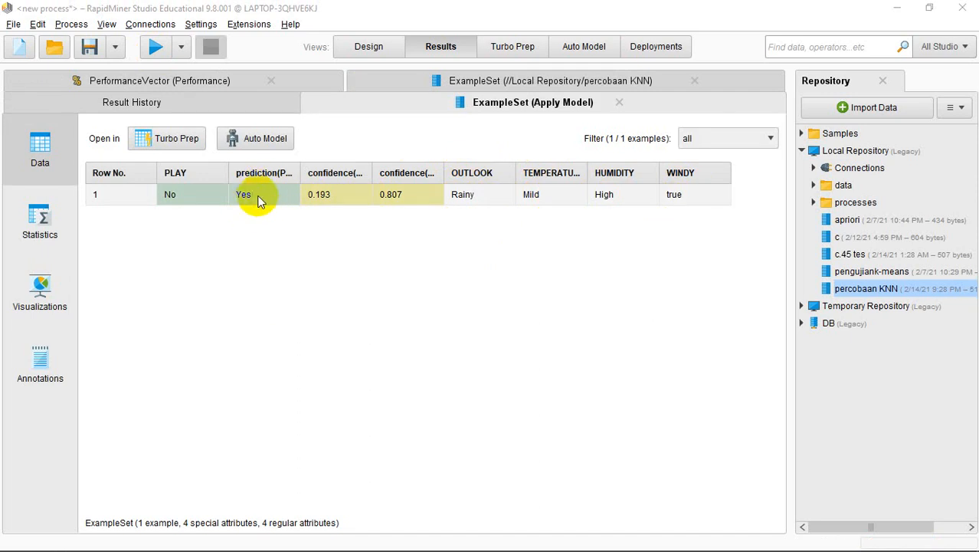
left_click_drag(372, 173, 418, 175)
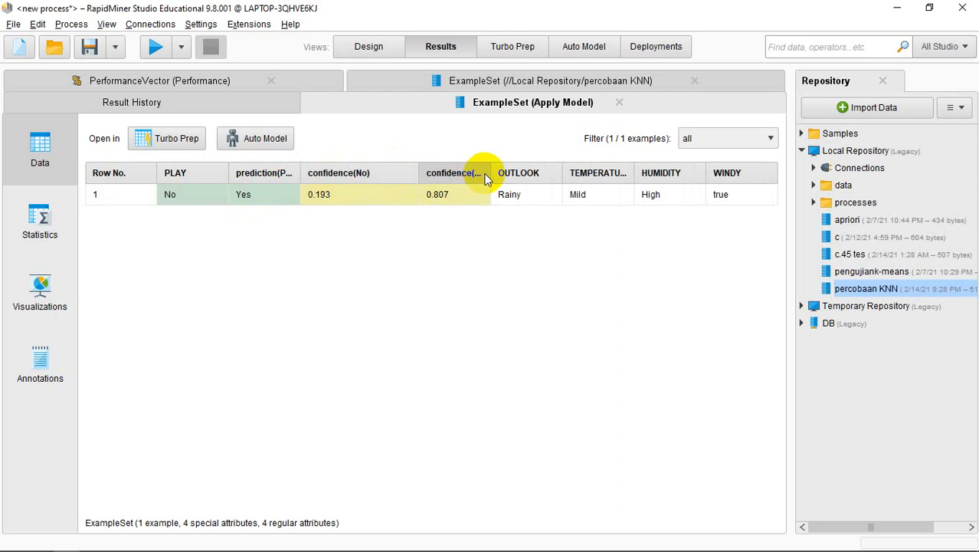
left_click_drag(489, 174, 553, 178)
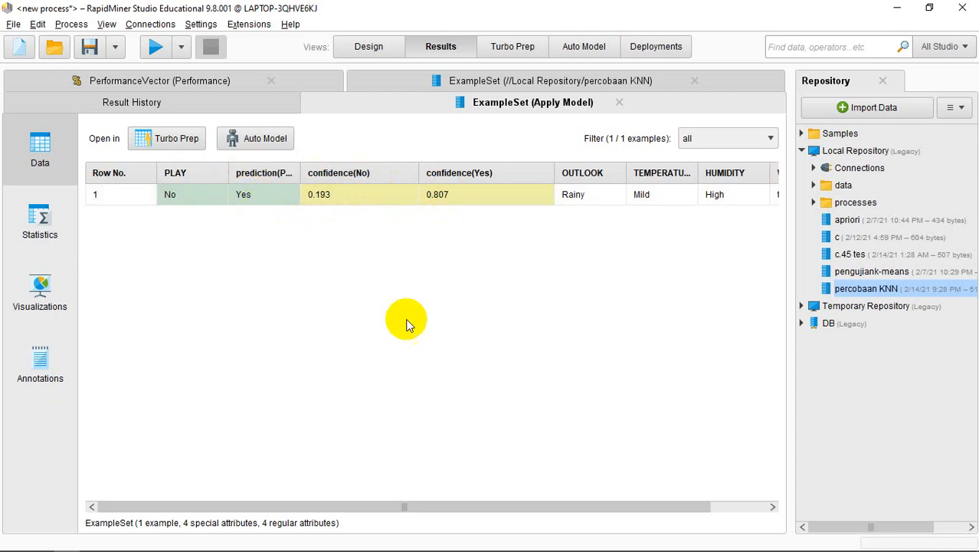
left_click_drag(533, 502, 631, 502)
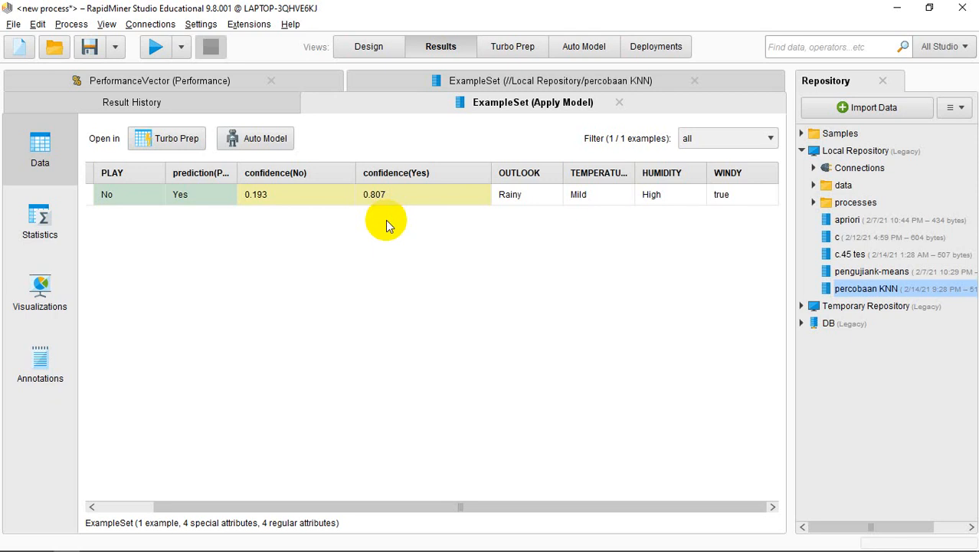
- Review the performance accuracy table and compare the original percobaan KNN data with the Apply Model predictions
left_click(203, 84)
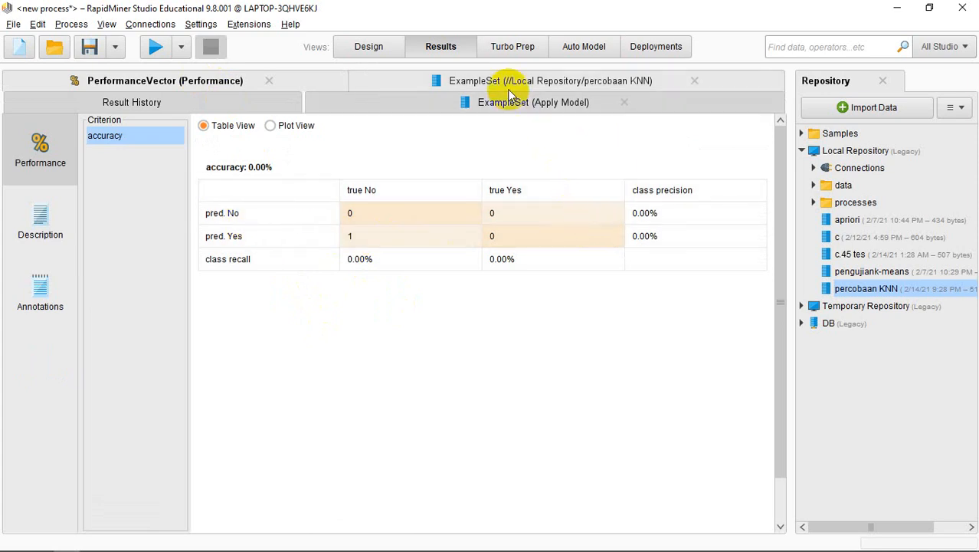
left_click(442, 82)
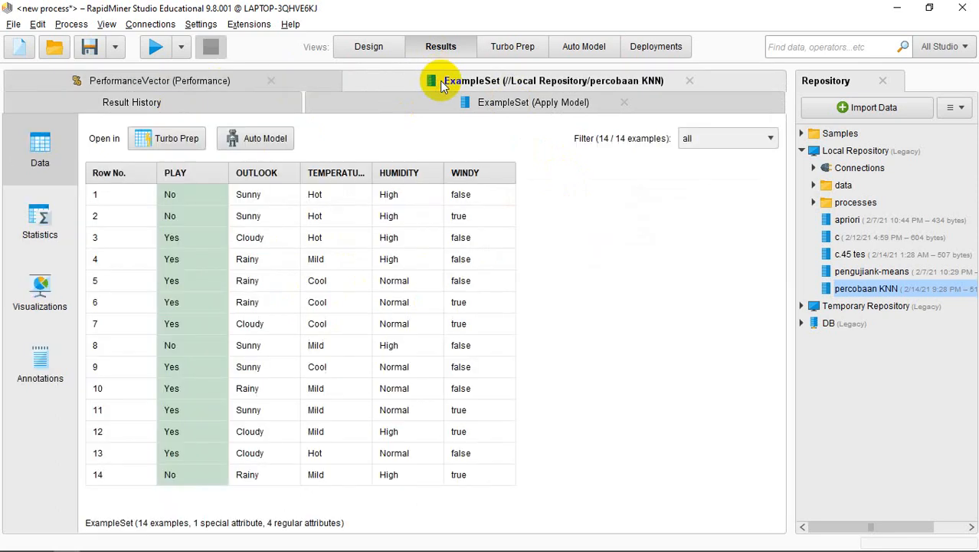
left_click(500, 108)
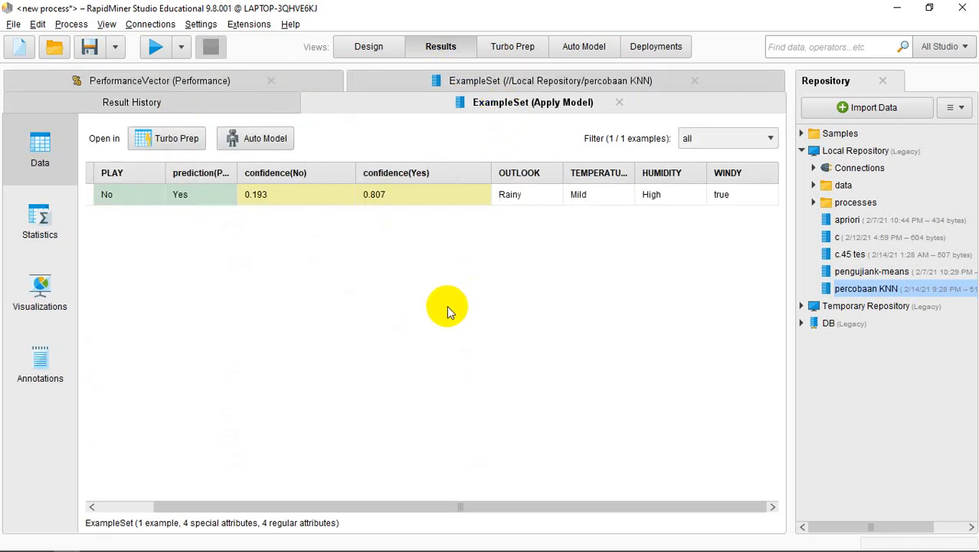